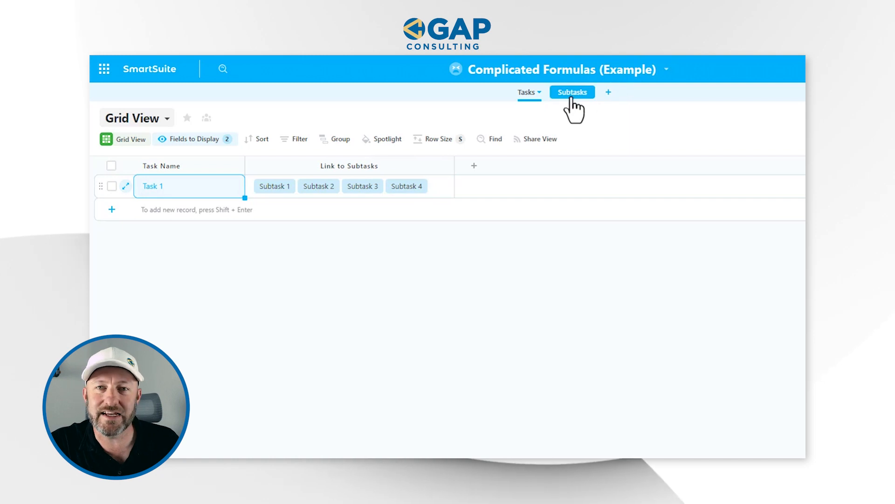
# Review the linked records in the Tasks and Subtasks tables, including each subtask's status and assignee
pyautogui.click(572, 99)
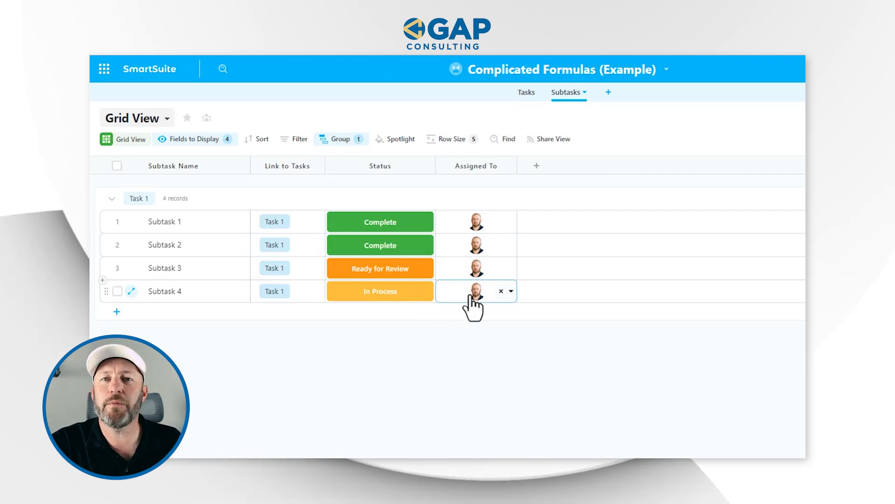
pyautogui.click(528, 92)
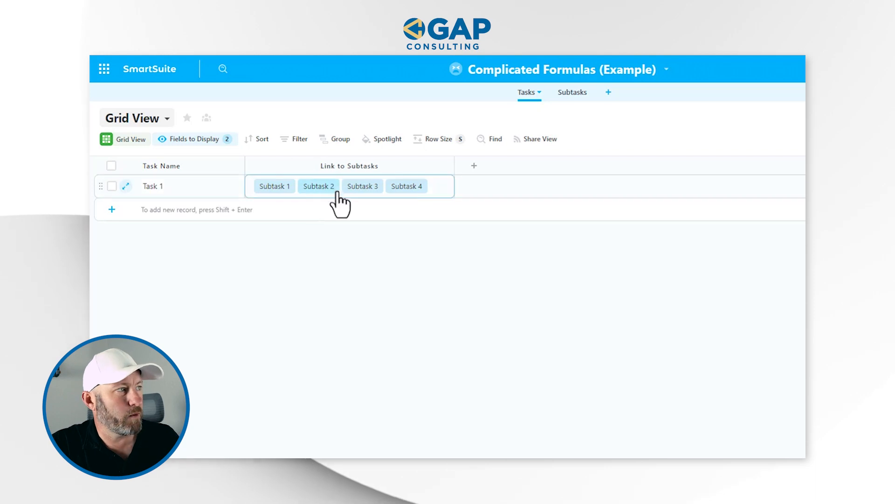
pyautogui.click(572, 92)
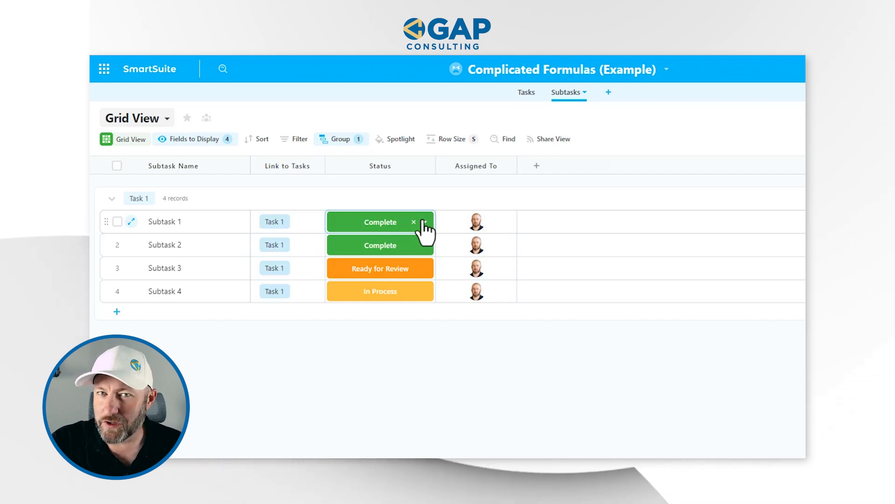
pyautogui.click(525, 93)
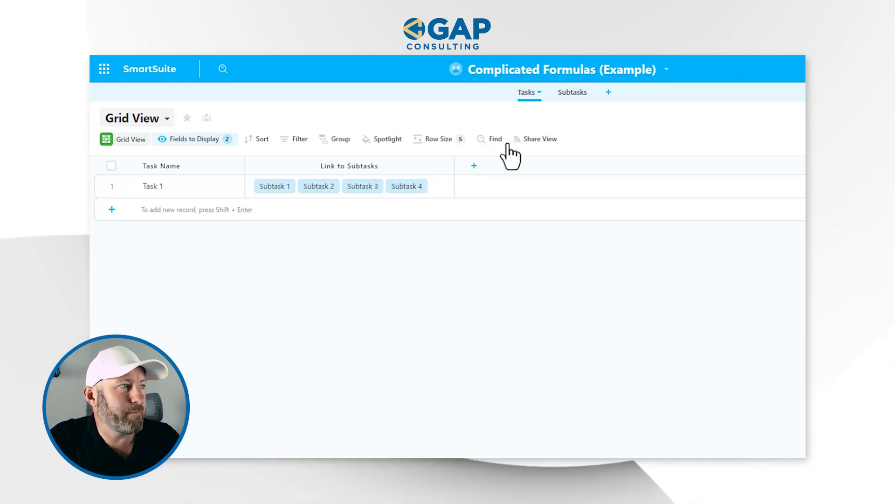
# Start a new Formula field in the Tasks table and enable the Advanced Editor
pyautogui.click(473, 166)
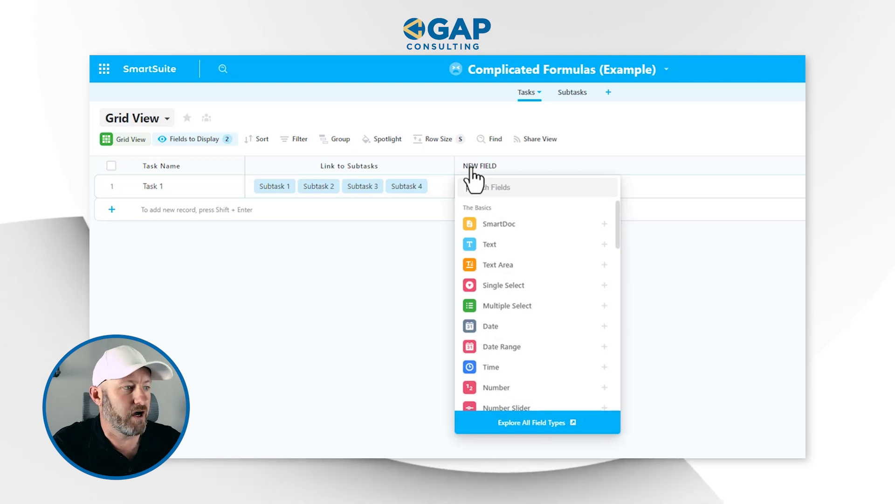
pyautogui.write('form')
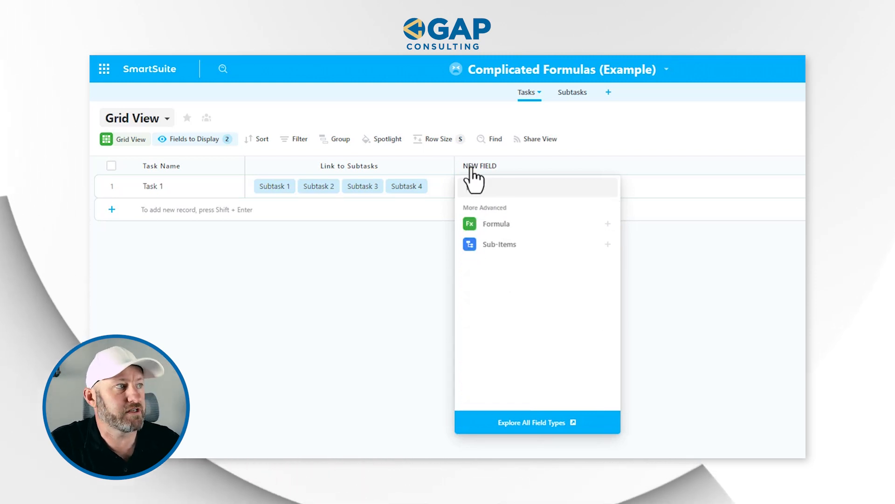
pyautogui.click(516, 226)
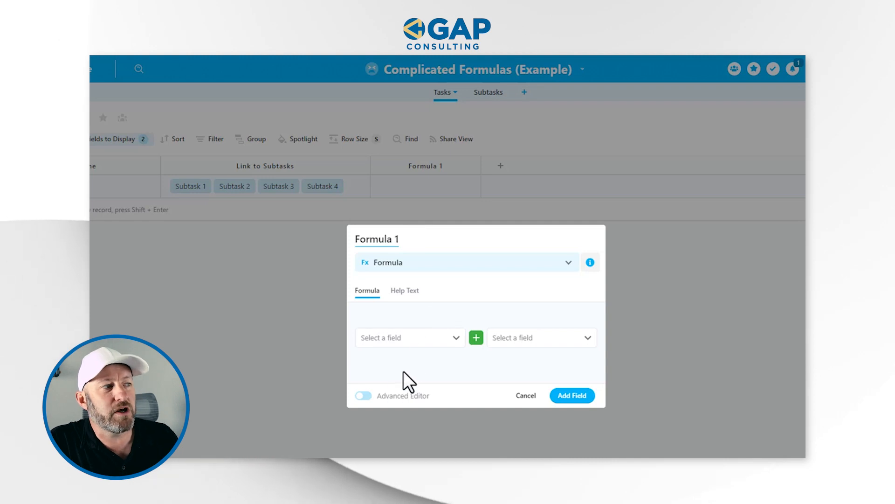
pyautogui.click(363, 396)
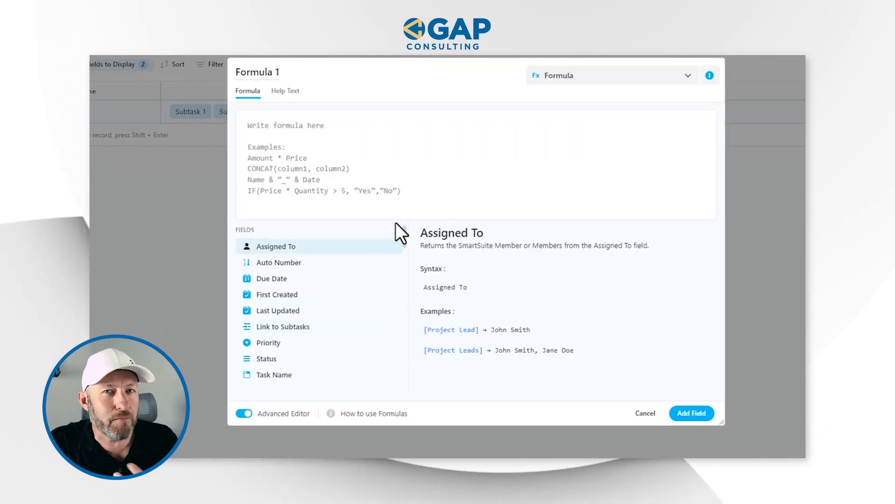
# Search the formula functions for "coun" and examine COUNTIF's syntax, its criteria and linked record field arguments
pyautogui.click(380, 131)
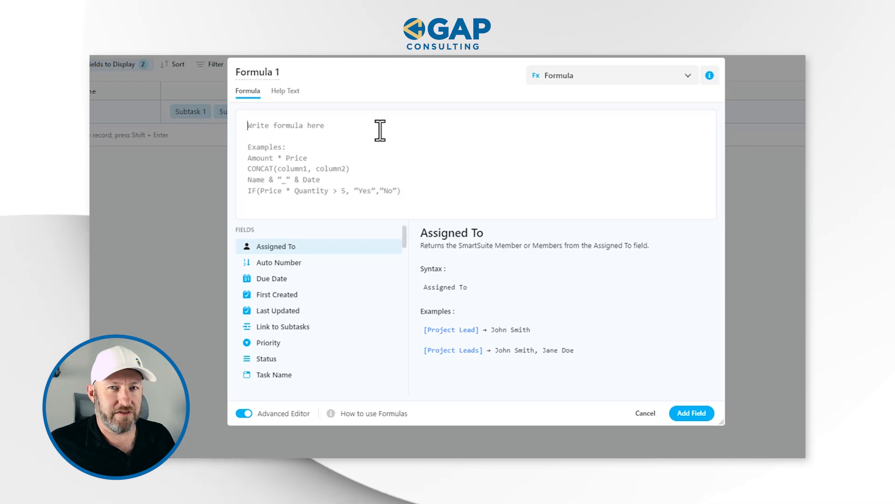
pyautogui.write('coun')
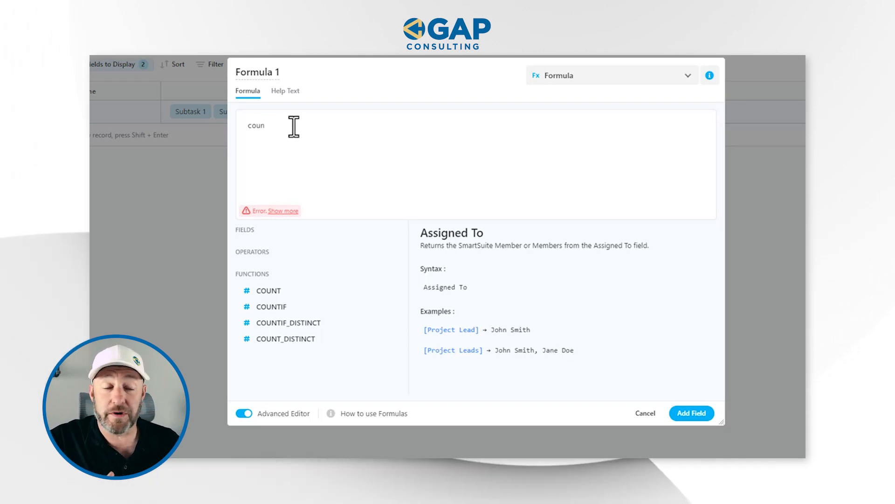
pyautogui.click(294, 309)
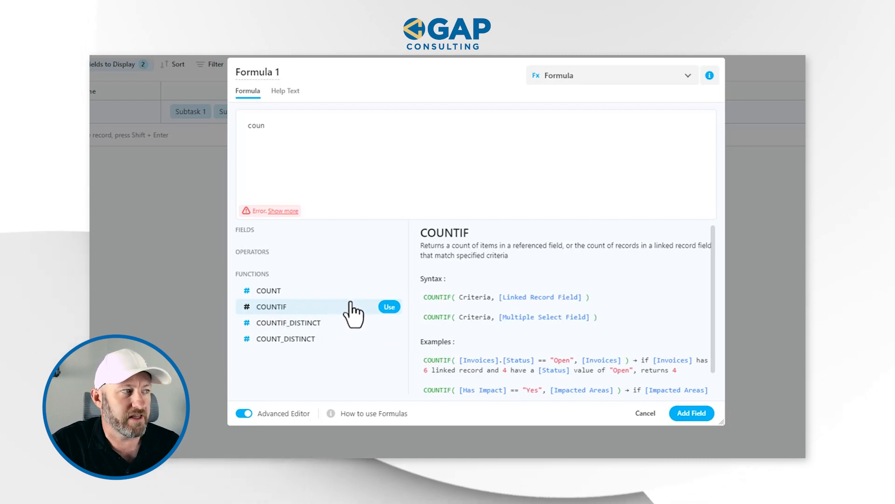
pyautogui.moveTo(711, 298); pyautogui.dragTo(704, 336)
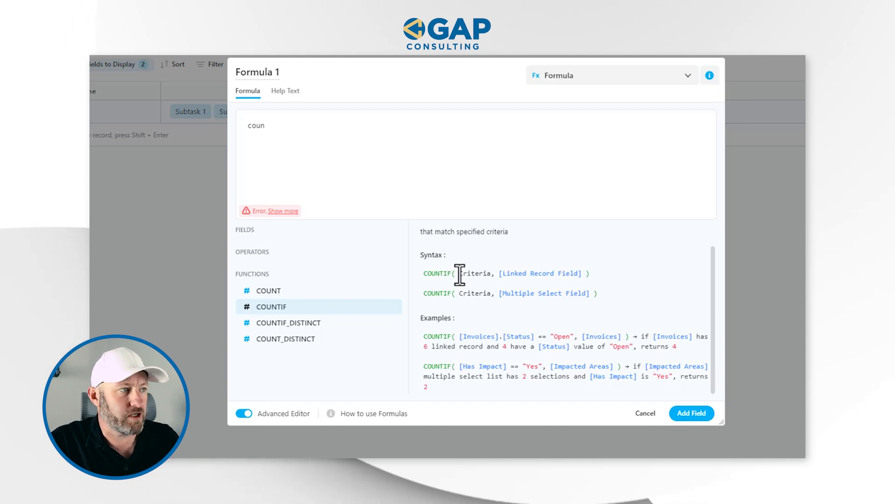
pyautogui.moveTo(460, 274); pyautogui.dragTo(493, 275)
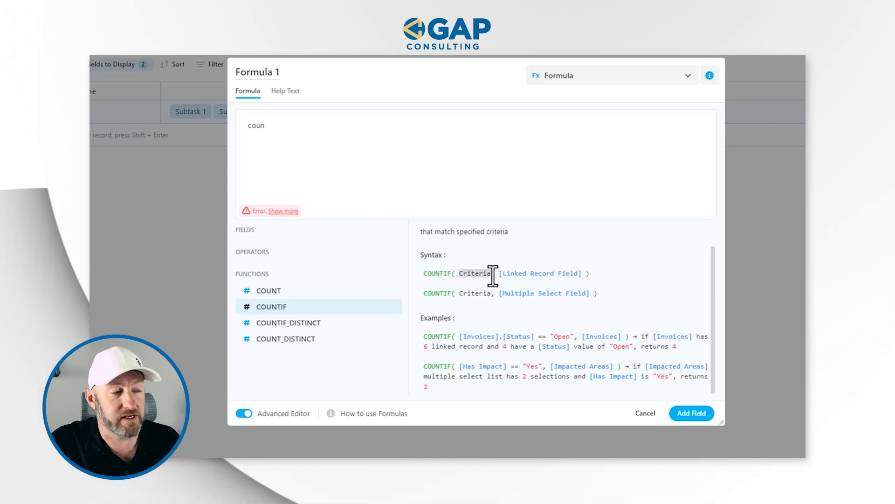
pyautogui.moveTo(499, 274); pyautogui.dragTo(584, 274)
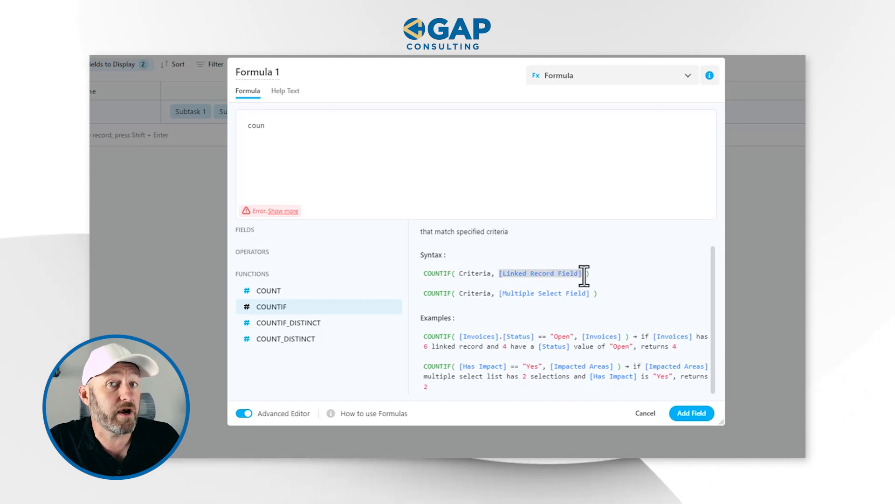
pyautogui.click(584, 275)
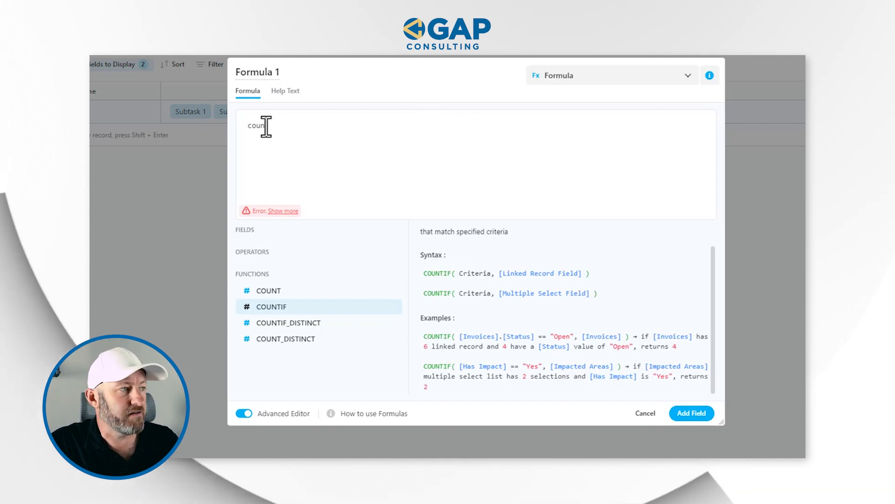
# Insert COUNTIF with the criterion [Link to Subtasks].[Status]=="Complete" in the formula
pyautogui.click(389, 307)
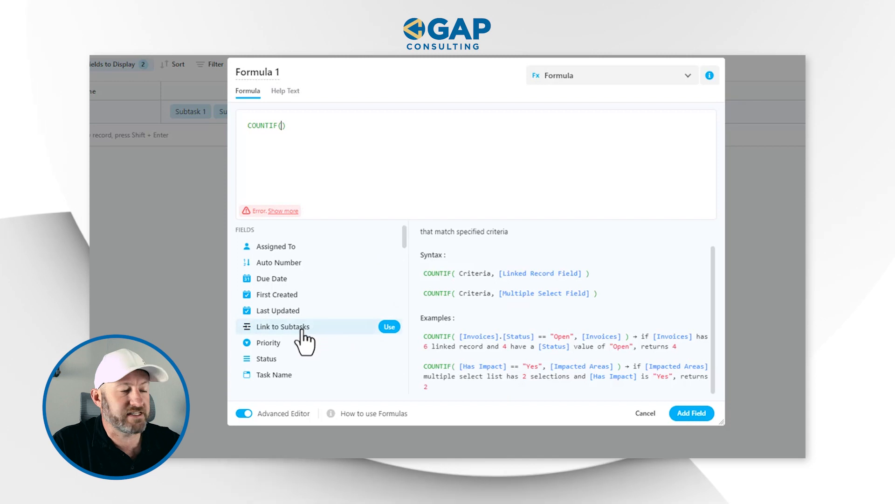
pyautogui.click(391, 327)
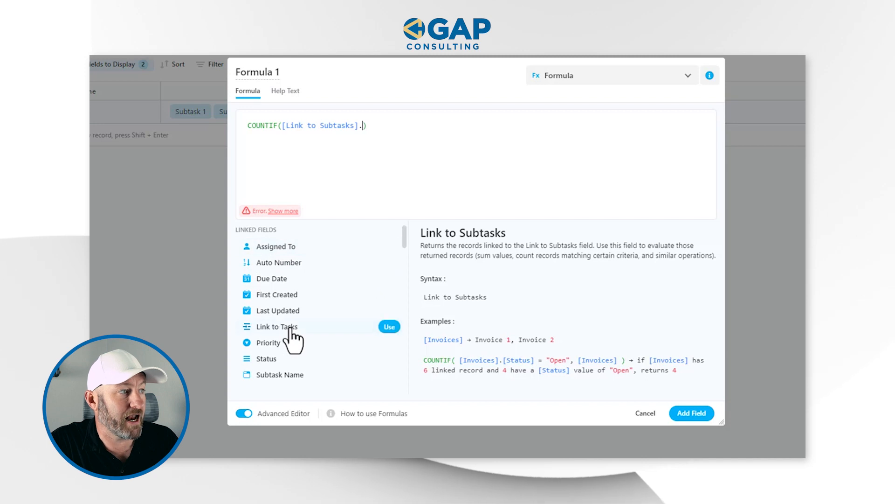
pyautogui.click(390, 359)
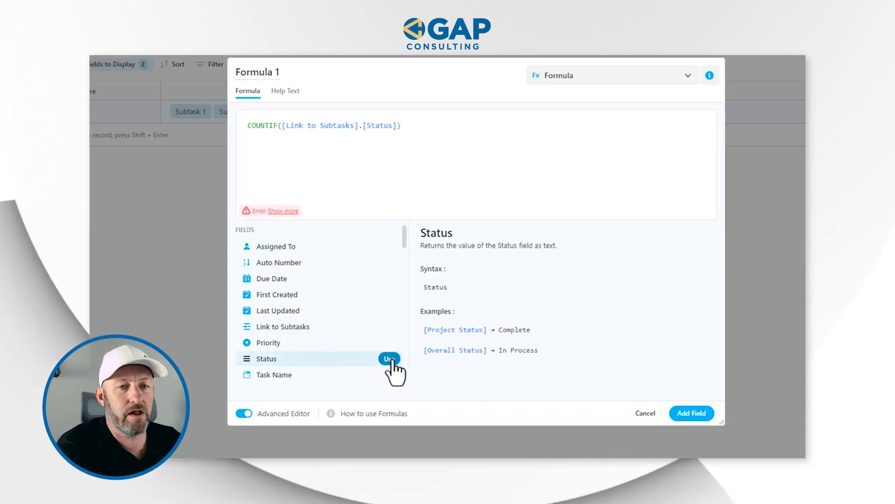
pyautogui.write('=')
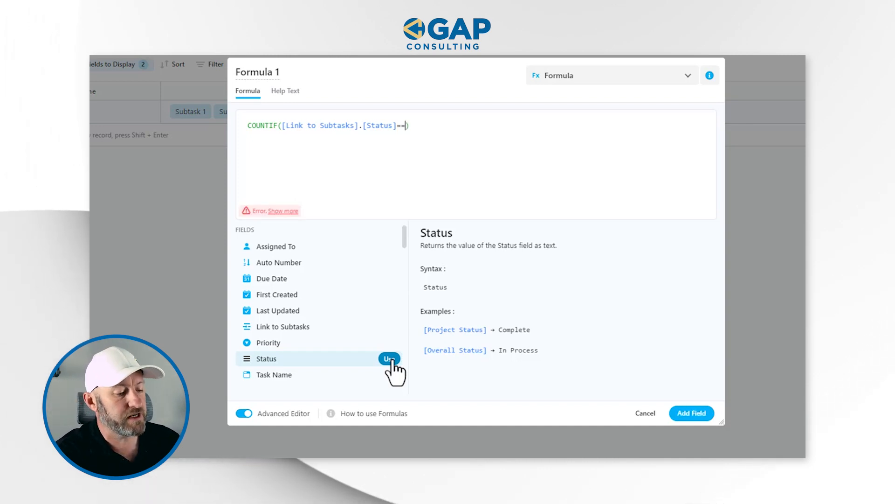
pyautogui.write('=""')
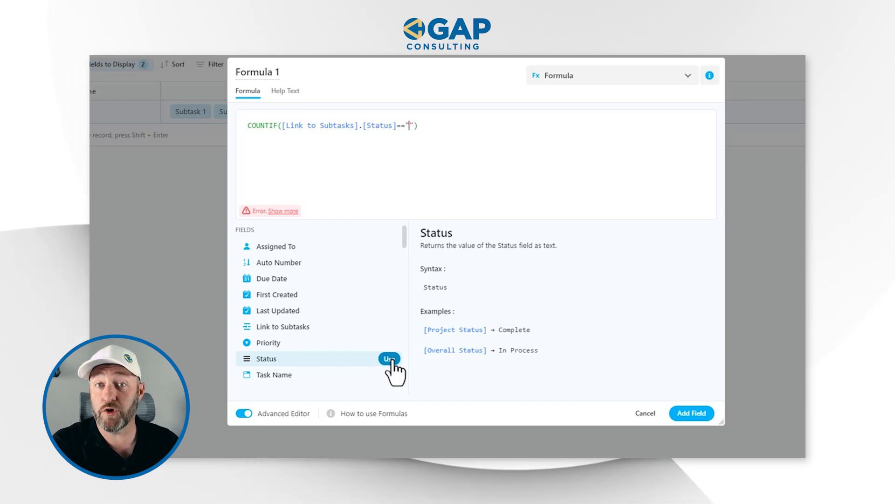
pyautogui.write('Complet')
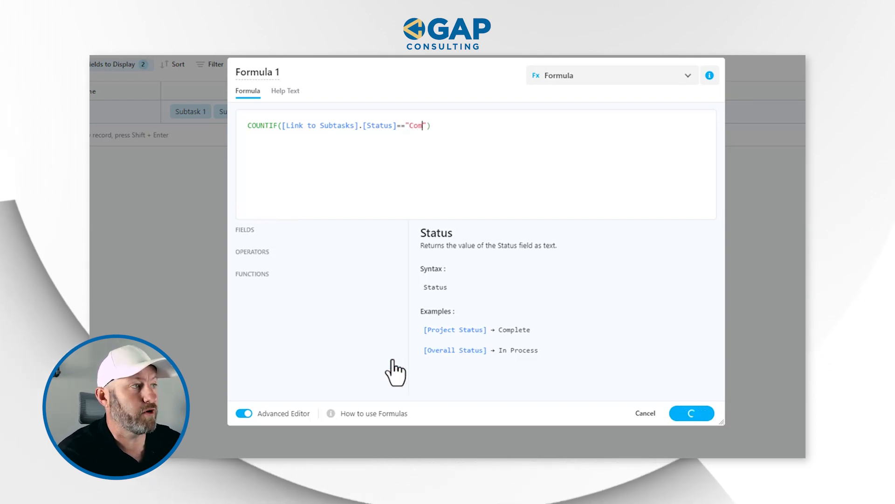
pyautogui.write('e')
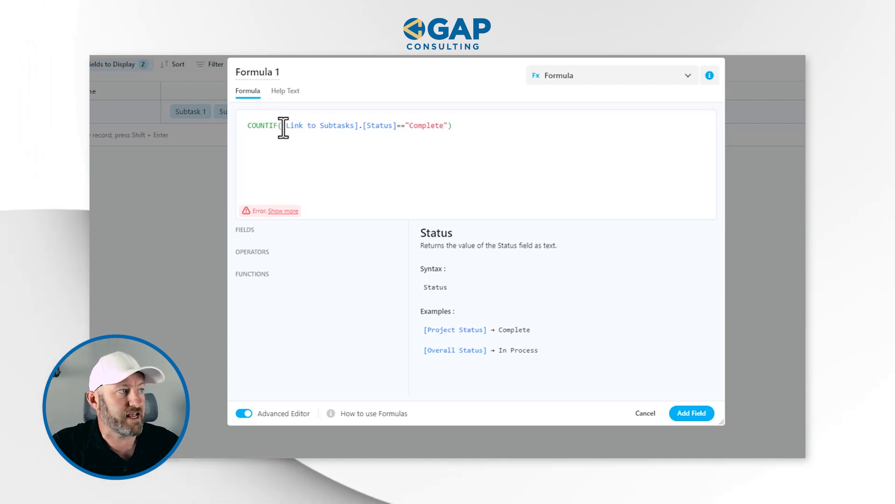
# Add [Link to Subtasks] as COUNTIF's second argument after a comma and add the formula field to the table
pyautogui.moveTo(283, 127); pyautogui.dragTo(360, 126)
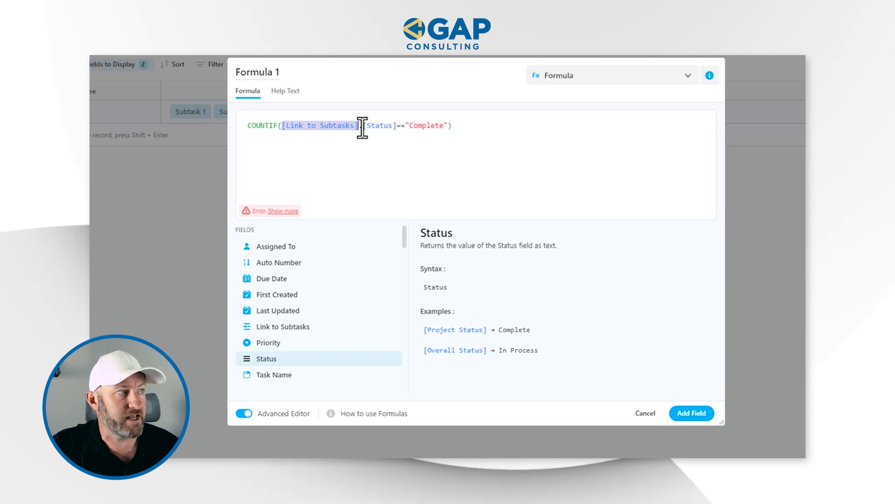
pyautogui.moveTo(362, 126); pyautogui.dragTo(396, 126)
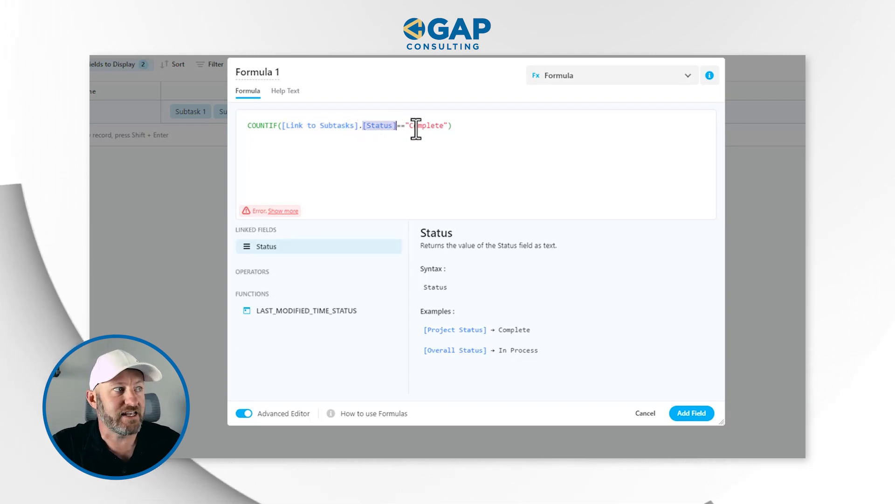
pyautogui.click(445, 126)
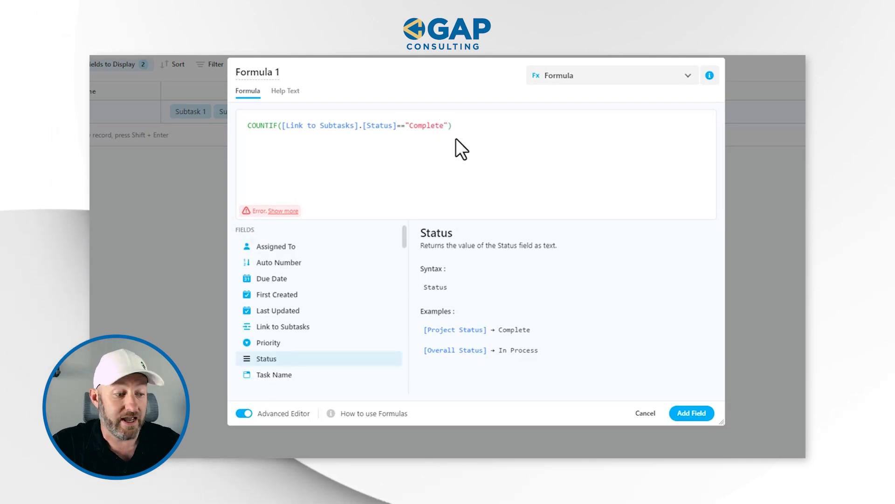
pyautogui.write(',')
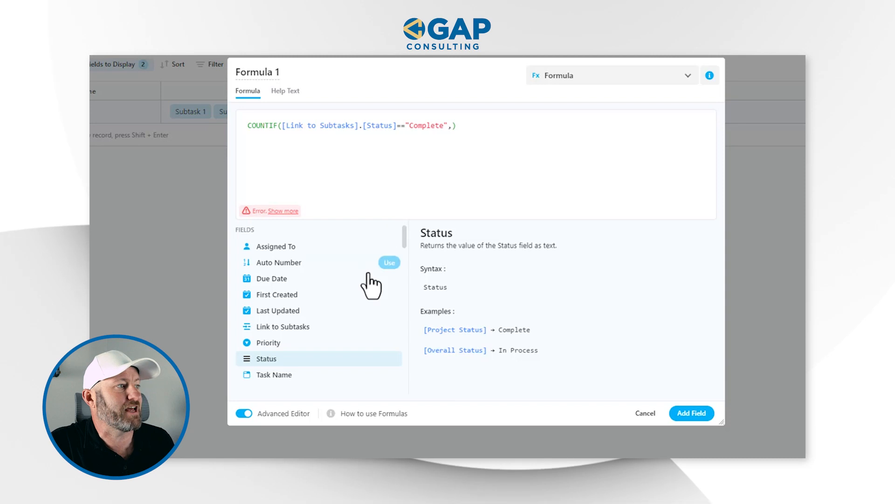
pyautogui.click(387, 328)
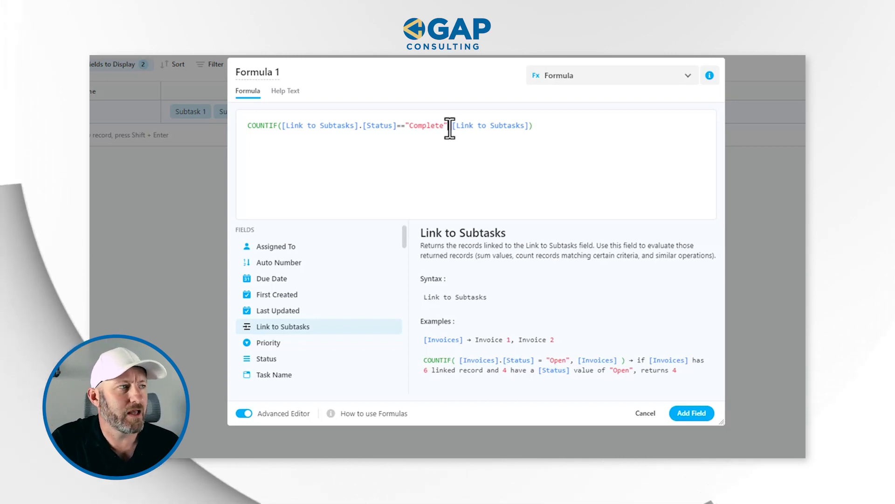
pyautogui.click(695, 416)
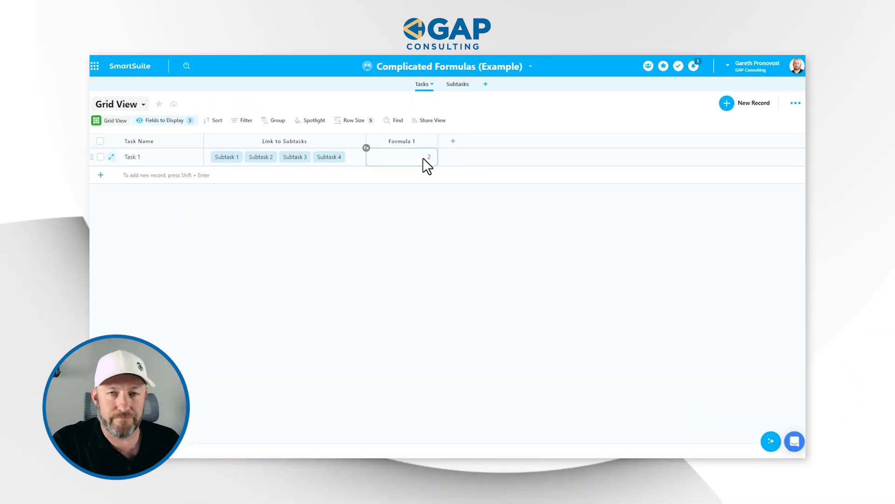
# Set Subtask 3's status to Complete in the Subtasks table and check Task 1's formula result in Tasks
pyautogui.click(246, 159)
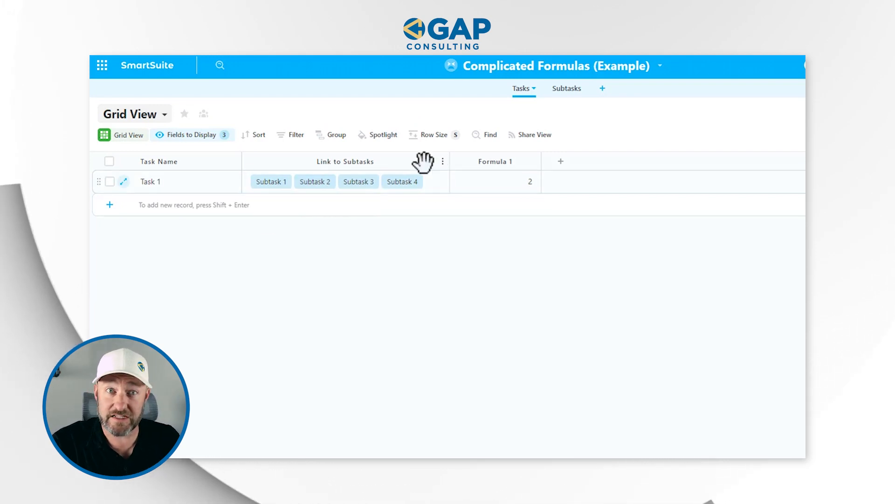
pyautogui.click(568, 91)
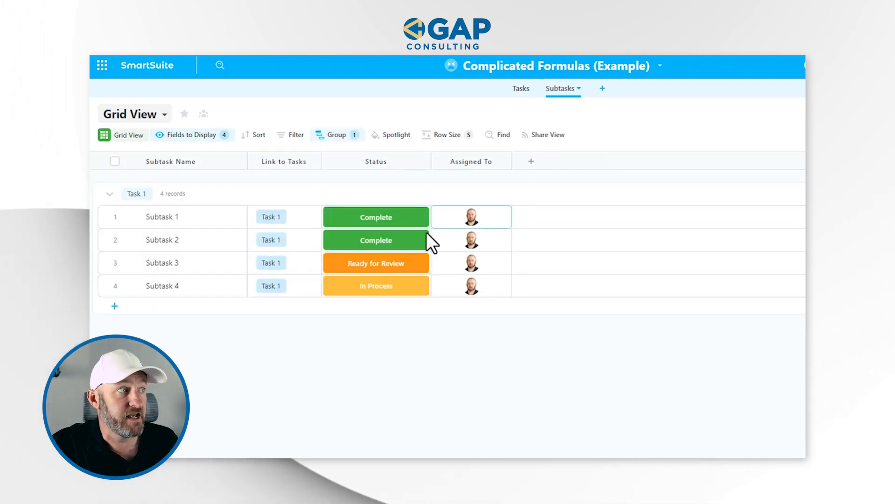
pyautogui.click(423, 262)
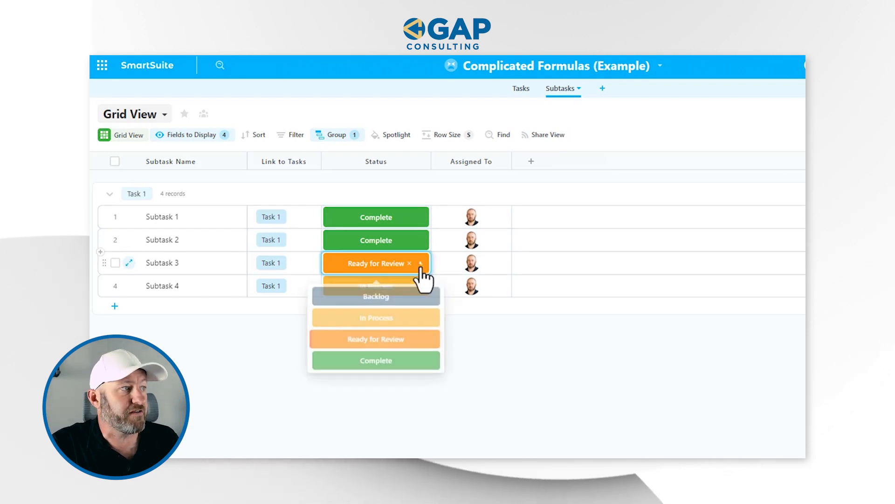
pyautogui.click(408, 357)
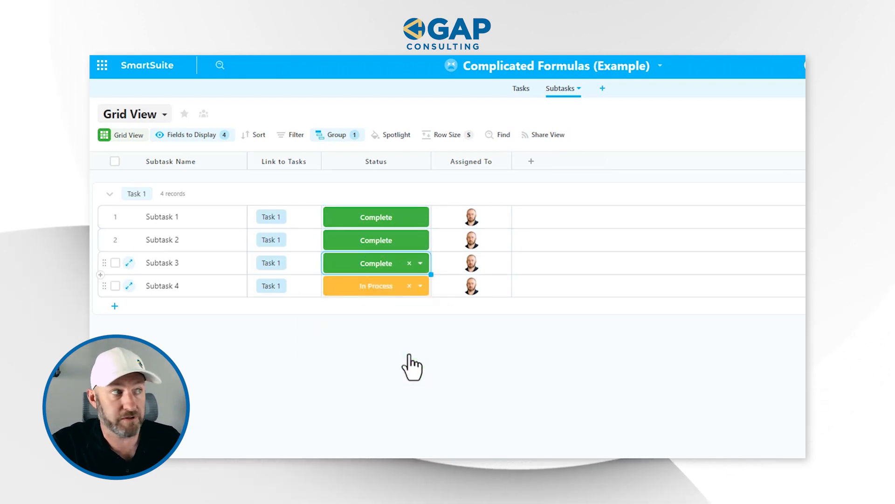
pyautogui.click(525, 94)
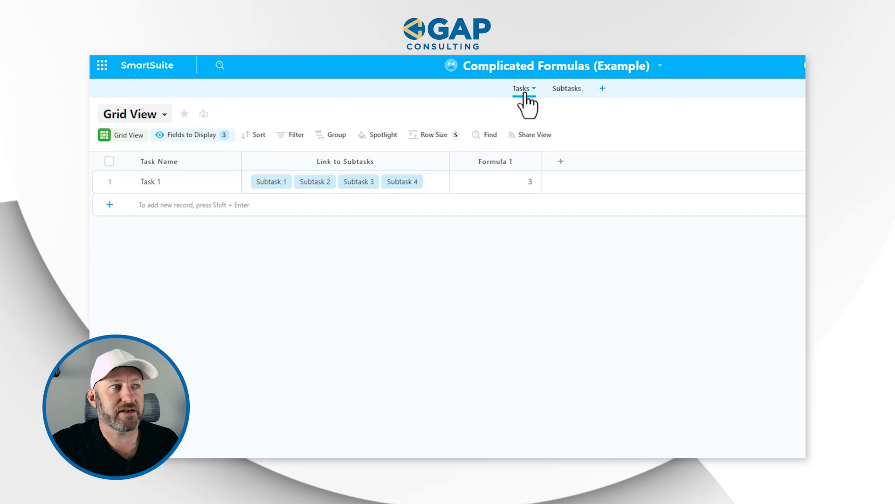
pyautogui.click(511, 188)
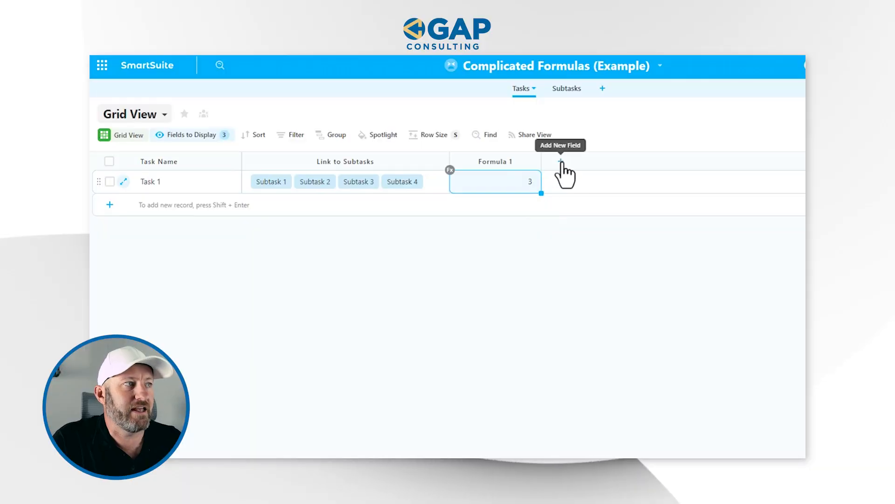
# Create another Formula field in the Tasks table and switch it to the advanced editor
pyautogui.click(561, 162)
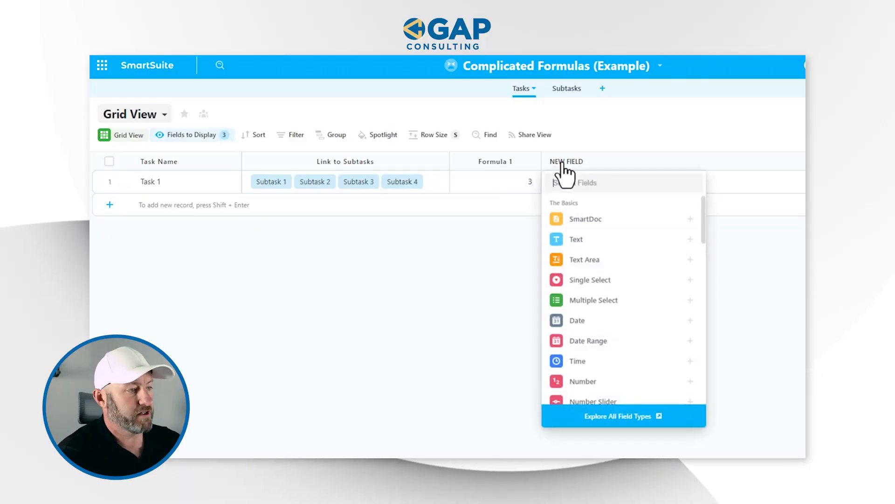
pyautogui.write('For')
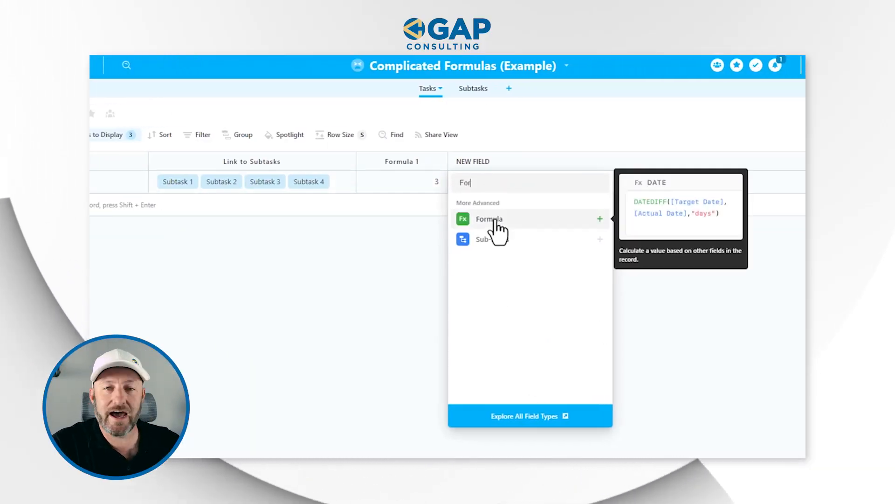
pyautogui.click(496, 220)
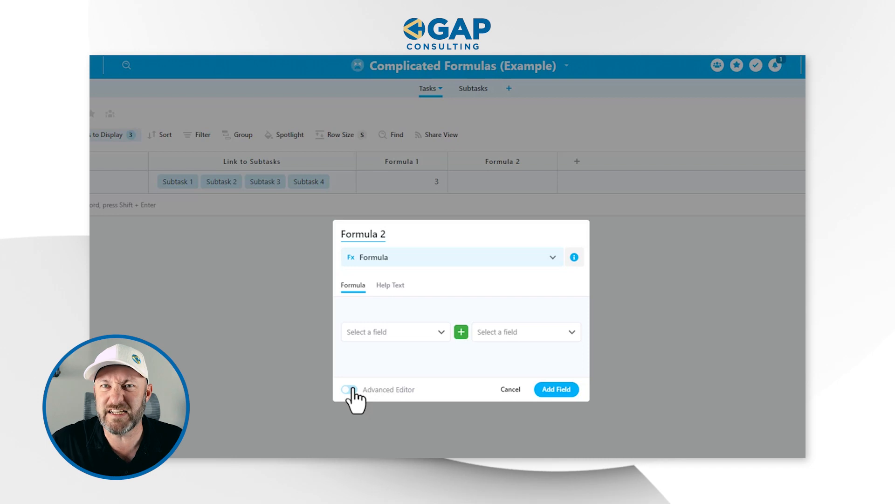
pyautogui.click(349, 336)
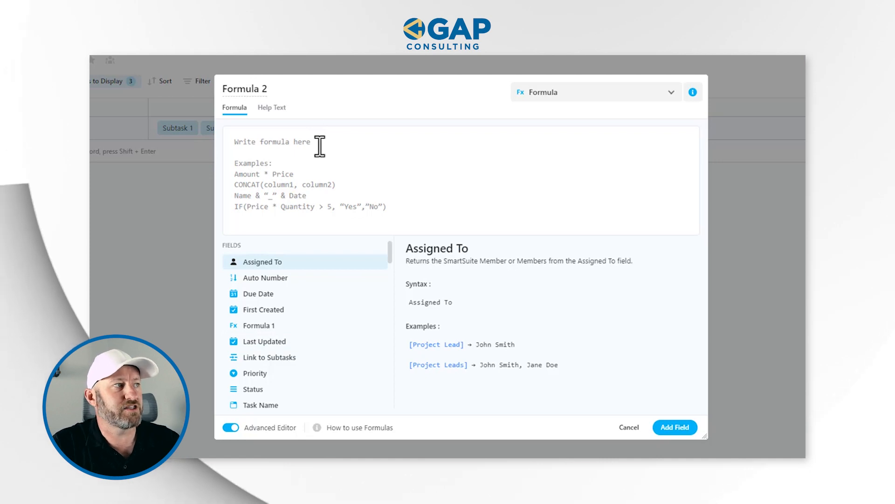
# Review COUNT's syntax and examples, enter the formula COUNT([Link to Subtasks]) and add the field to the table
pyautogui.write('coun')
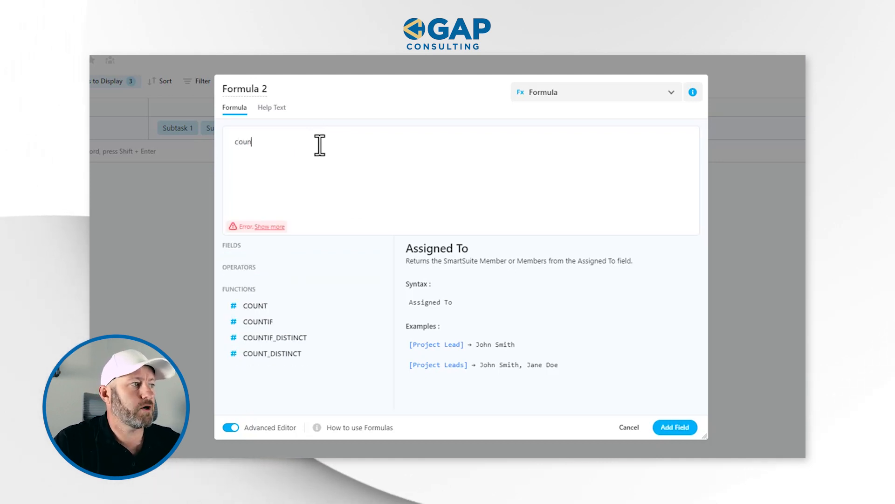
pyautogui.click(290, 306)
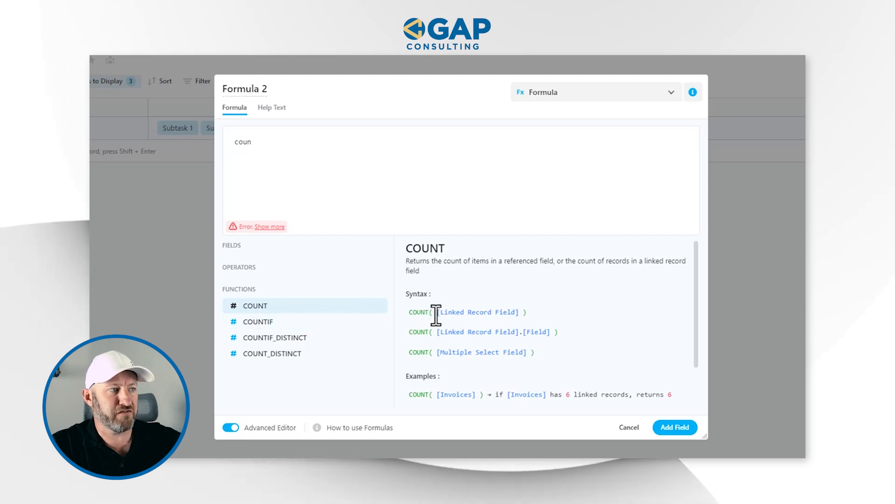
pyautogui.moveTo(336, 308)
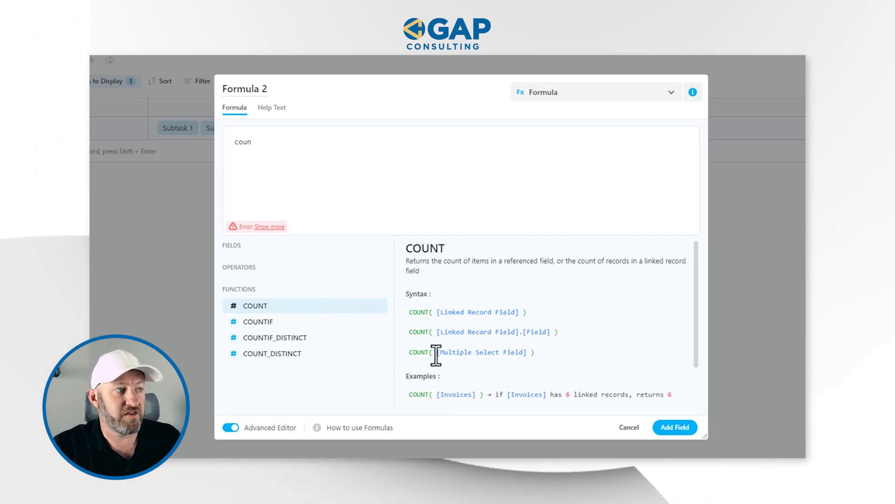
pyautogui.scroll(-2, 529, 358)
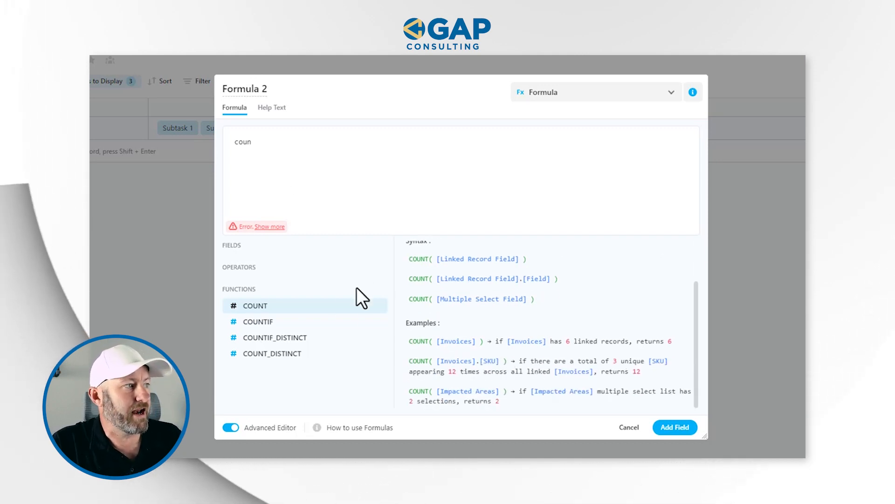
pyautogui.click(375, 306)
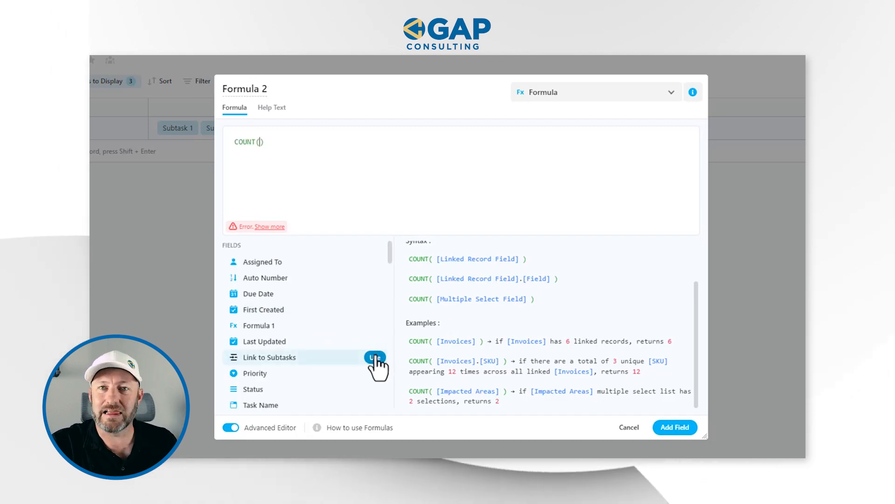
pyautogui.click(376, 357)
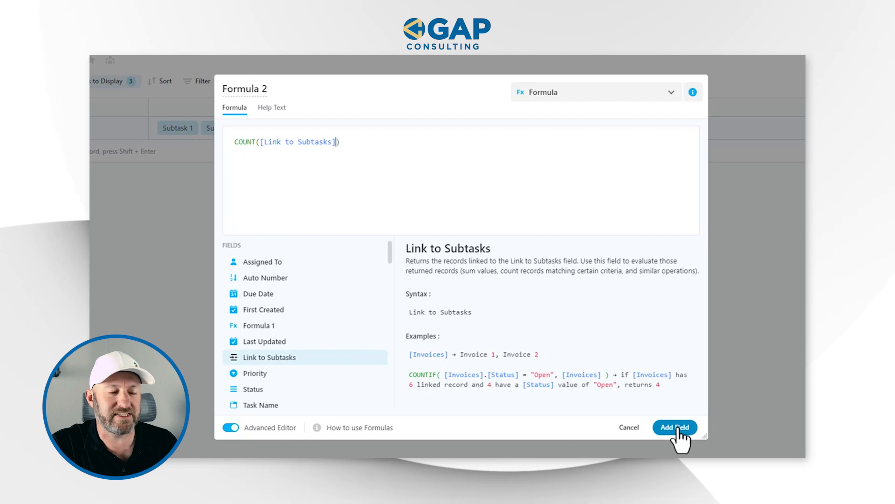
pyautogui.click(678, 430)
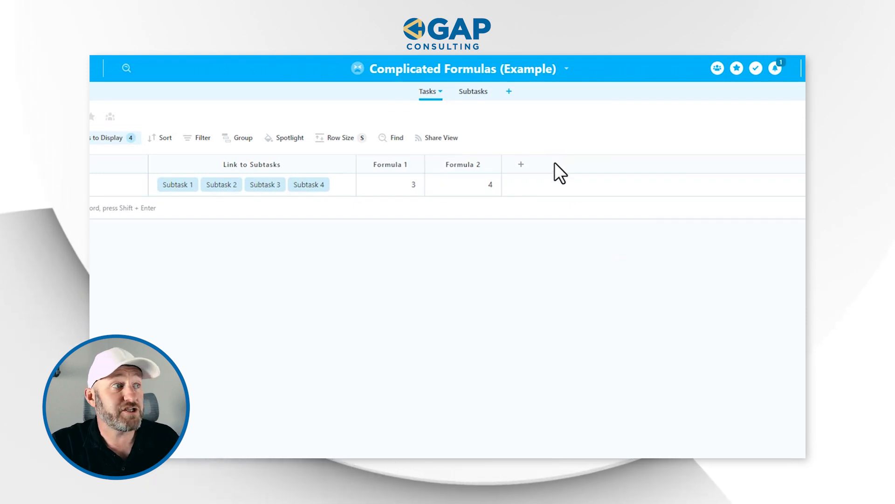
pyautogui.click(522, 164)
pyautogui.write('cou')
pyautogui.moveTo(557, 266)
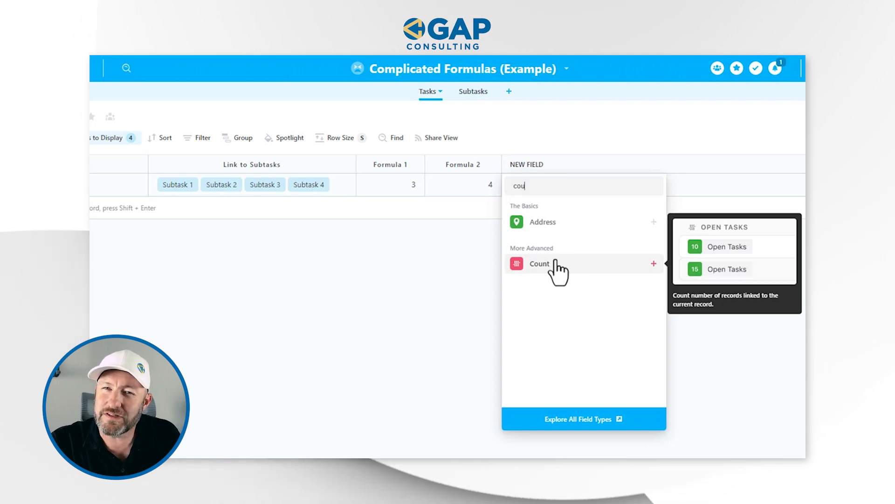
pyautogui.click(556, 264)
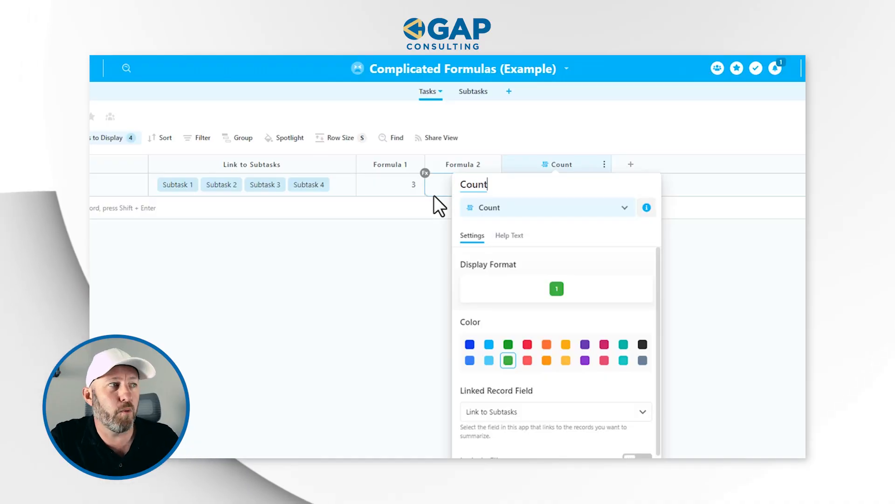
pyautogui.click(419, 186)
pyautogui.click(599, 140)
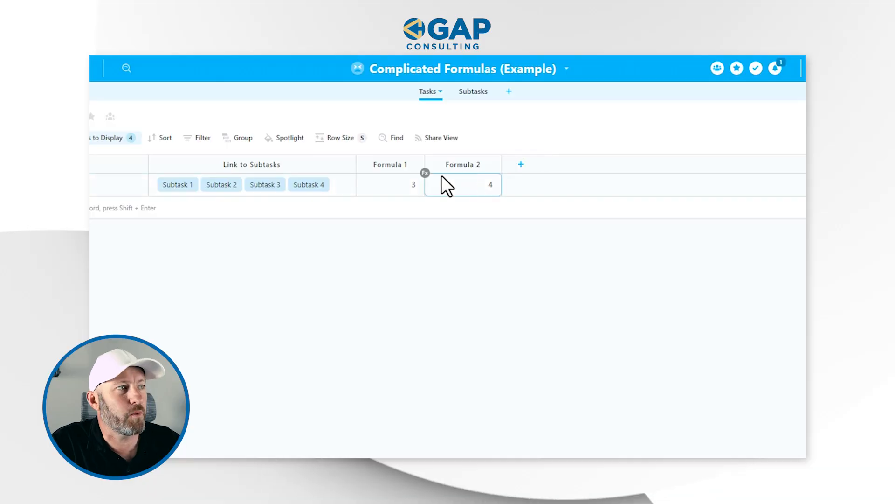
pyautogui.click(387, 189)
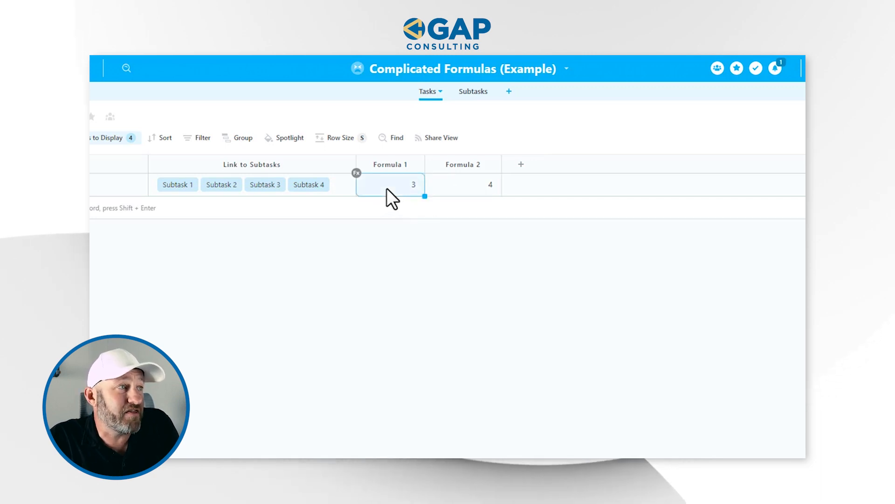
pyautogui.click(467, 184)
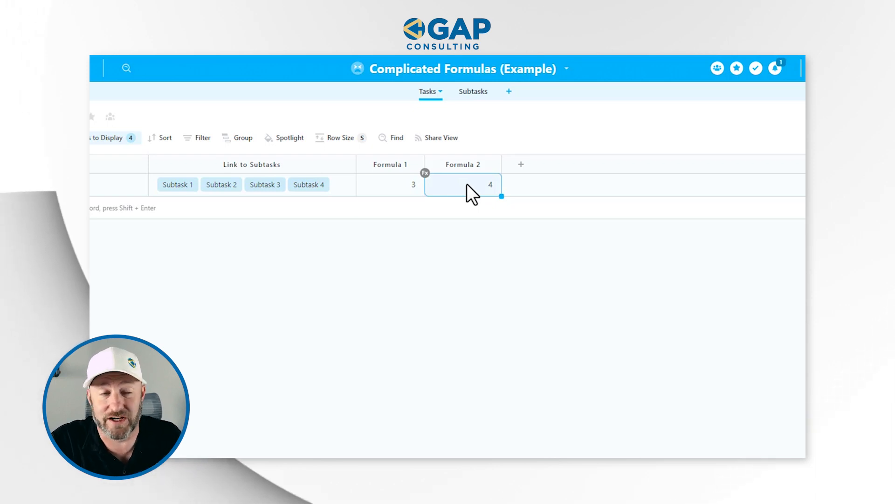
pyautogui.click(398, 185)
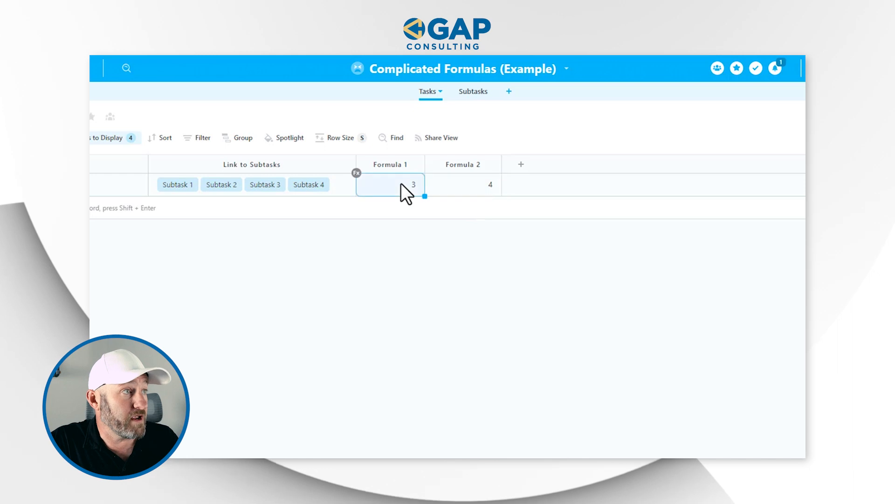
pyautogui.click(466, 185)
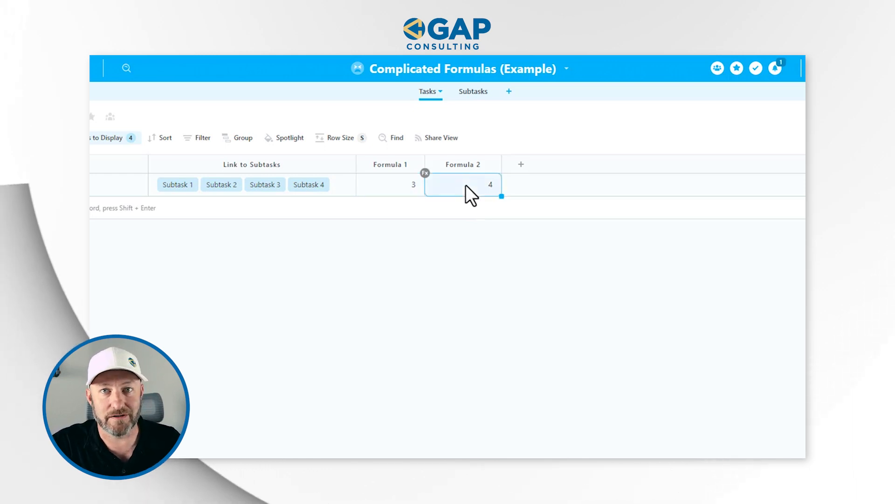
# Create a Formula field named Percent Complete in the Tasks table and switch it to the advanced editor
pyautogui.click(521, 164)
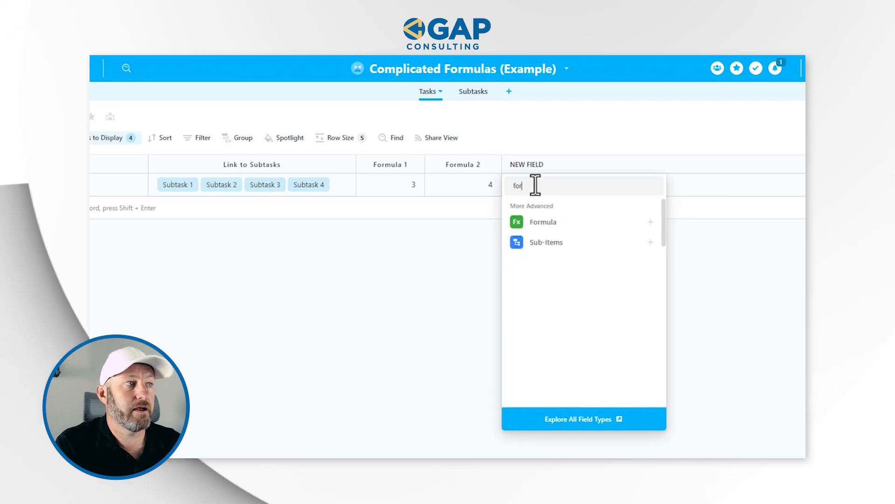
pyautogui.click(572, 223)
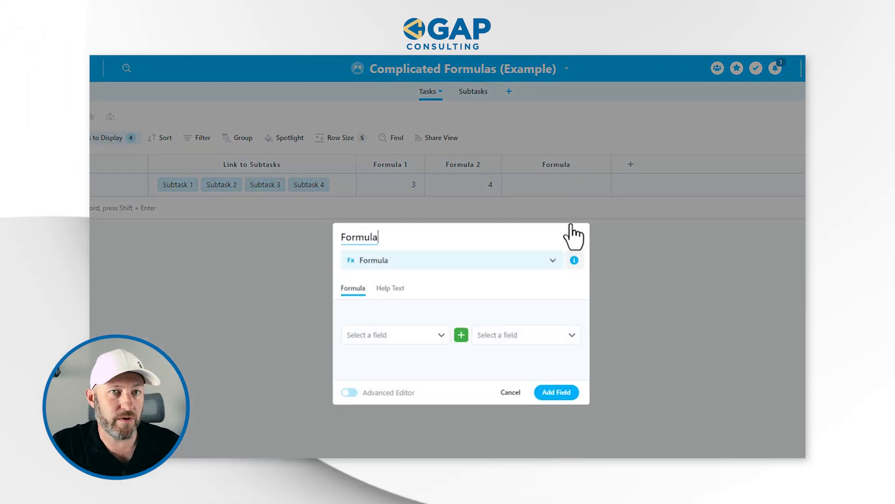
pyautogui.hotkey('ctrl', 'a')
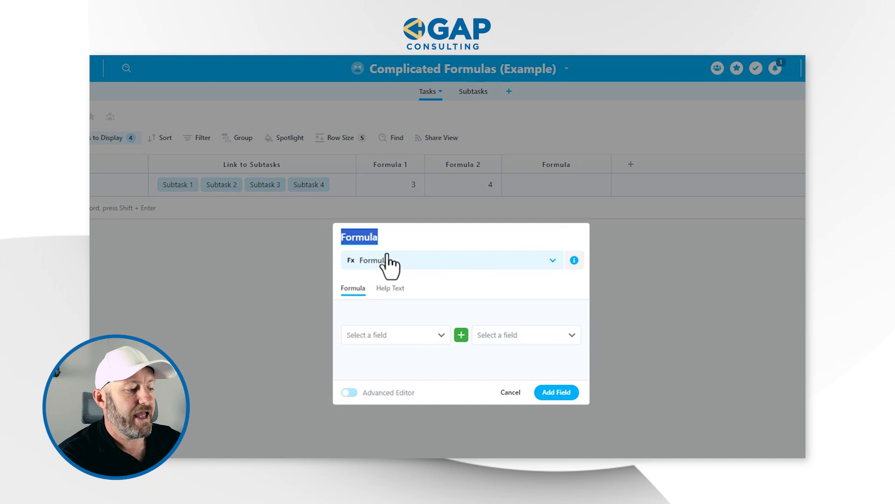
pyautogui.write('Percent ')
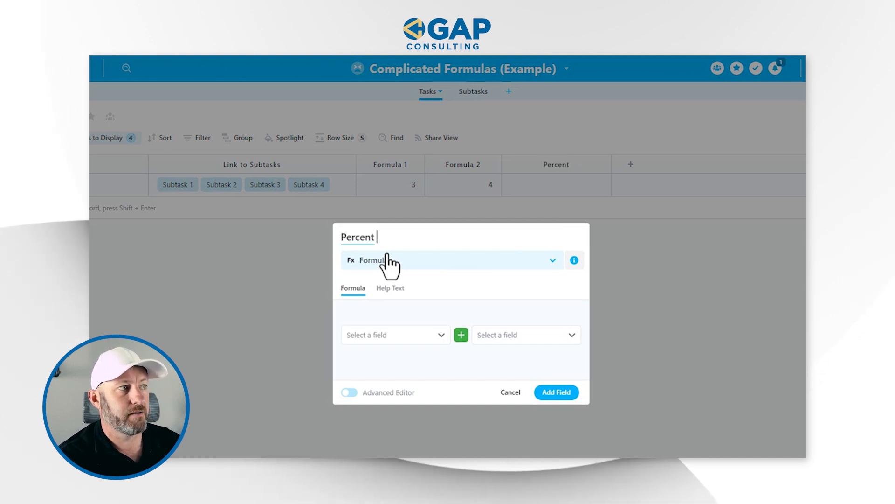
pyautogui.write('Complete')
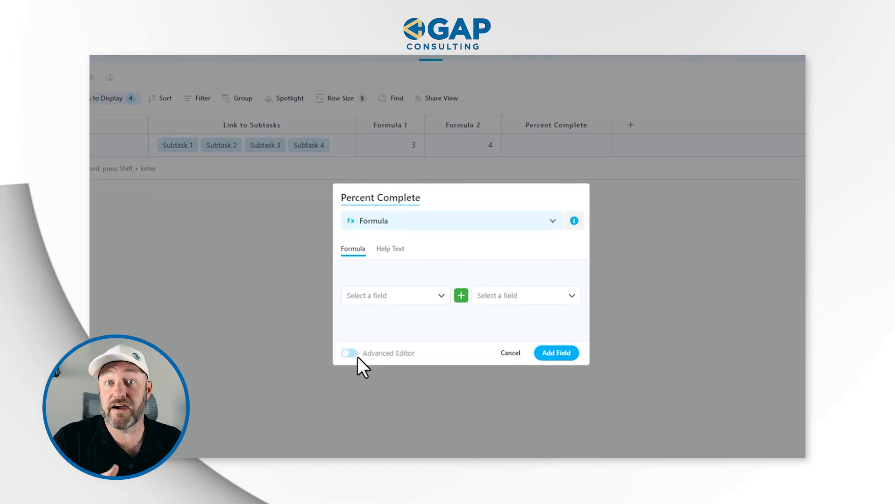
pyautogui.click(350, 323)
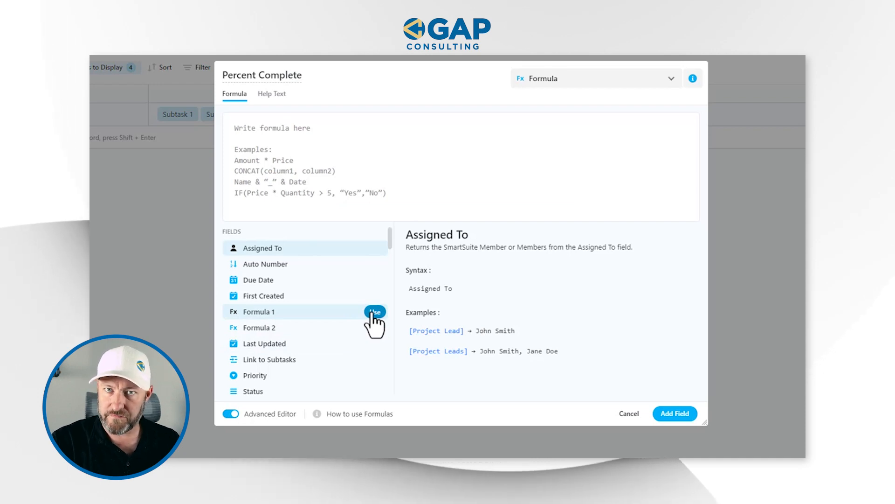
# Enter the formula [Formula 1]/[Formula 2] for Percent Complete and add the field to the table
pyautogui.click(374, 313)
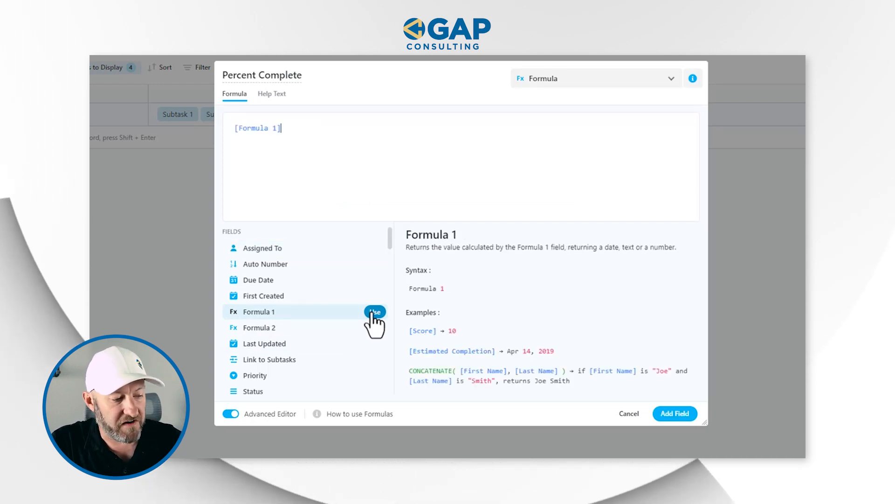
pyautogui.write('/')
pyautogui.click(374, 328)
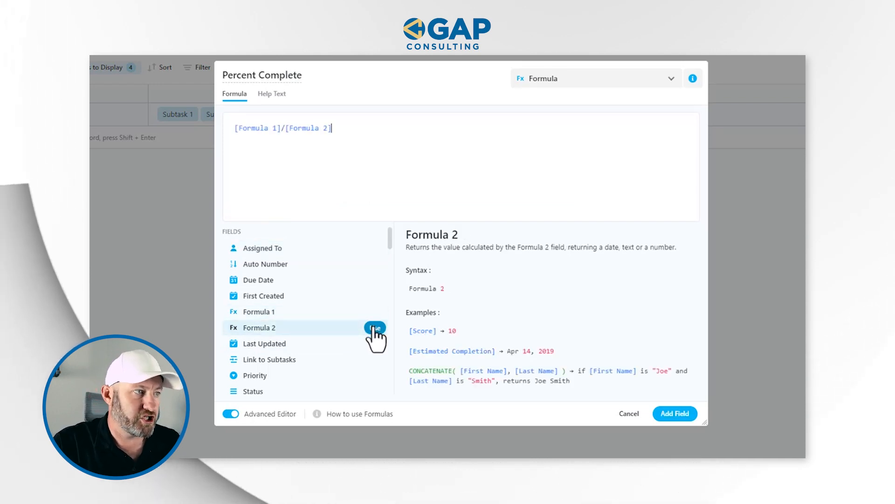
pyautogui.click(676, 413)
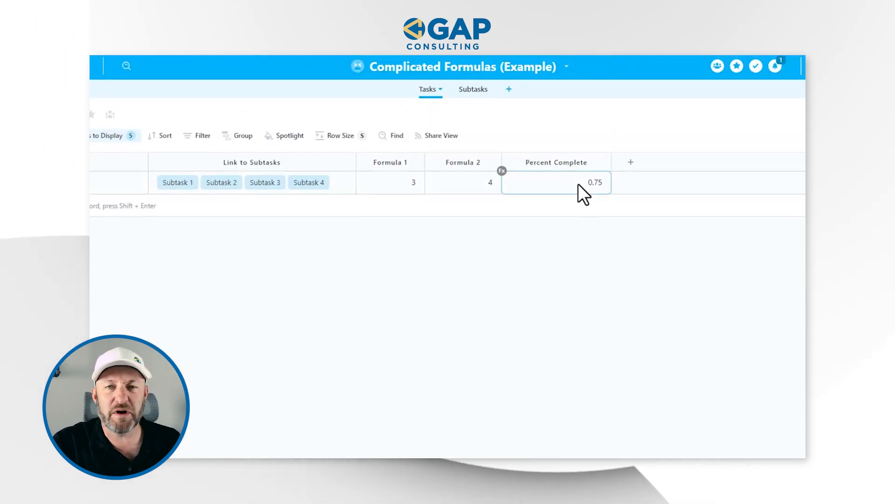
# Append *100 to Percent Complete's formula so it reads [Formula 1]/[Formula 2]*100, and update the field
pyautogui.doubleClick(575, 167)
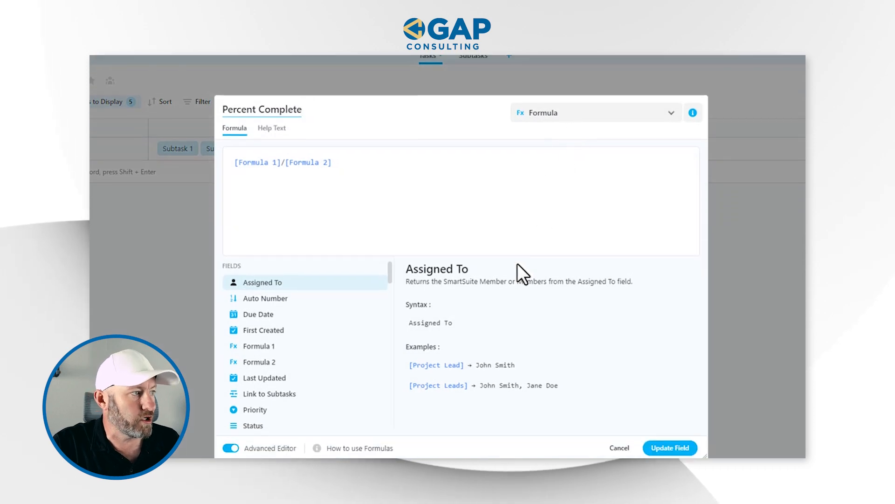
pyautogui.click(370, 140)
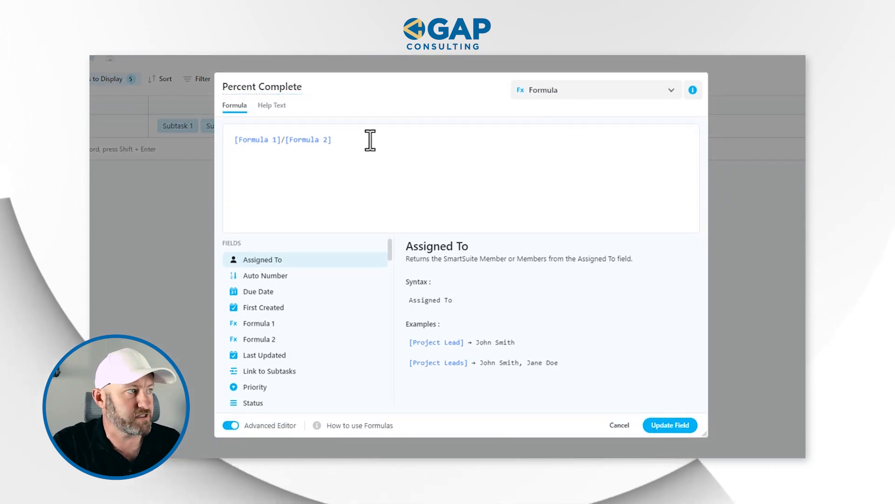
pyautogui.write('*10')
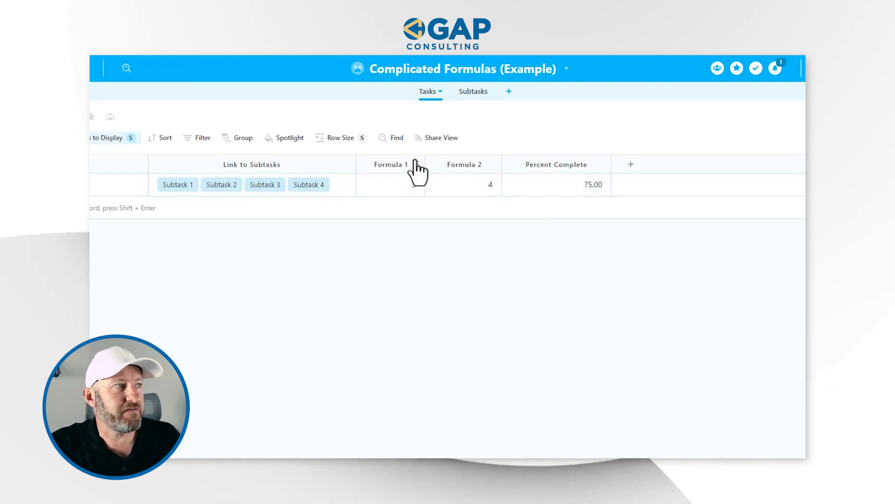
# Review Percent Complete's formula, then copy the entire COUNTIF formula from the Formula 1 field and close its editor
pyautogui.doubleClick(549, 167)
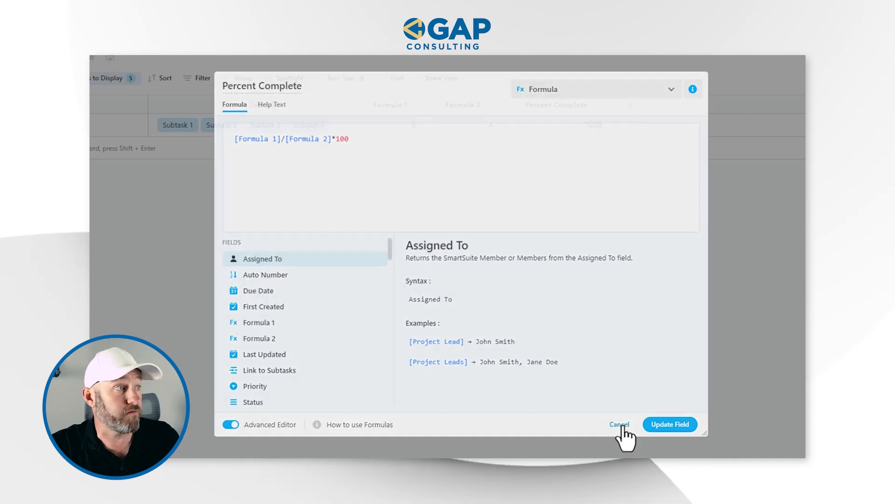
pyautogui.click(624, 426)
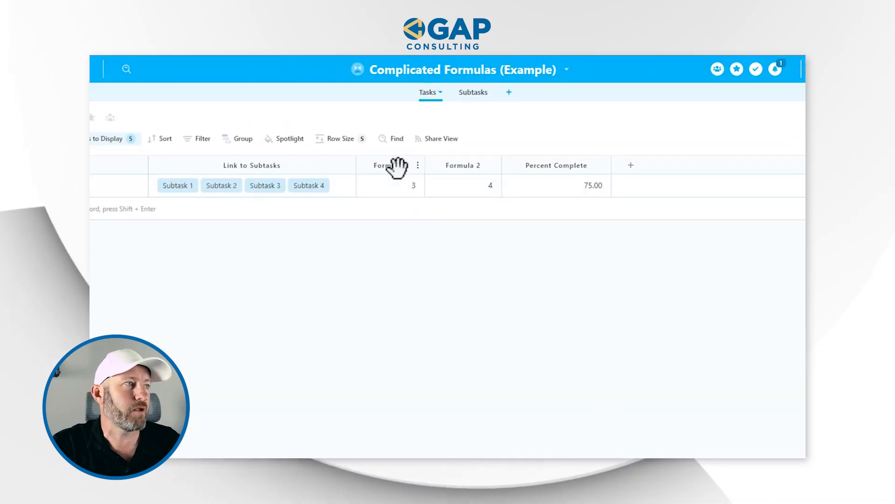
pyautogui.doubleClick(398, 106)
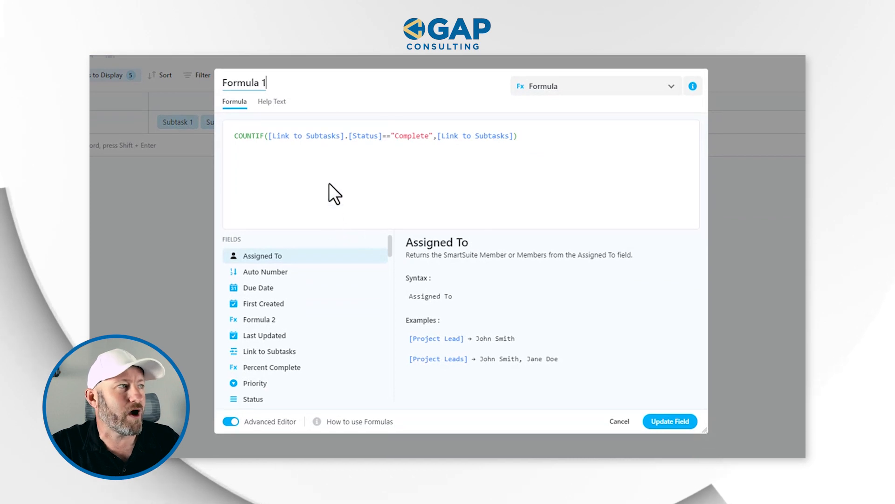
pyautogui.click(328, 246)
pyautogui.hotkey('ctrl', 'a')
pyautogui.hotkey('ctrl', 'c')
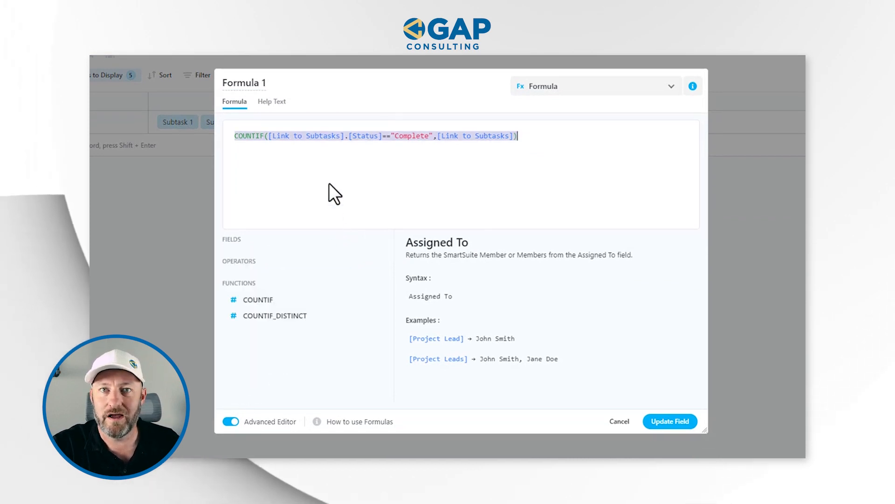
pyautogui.click(620, 428)
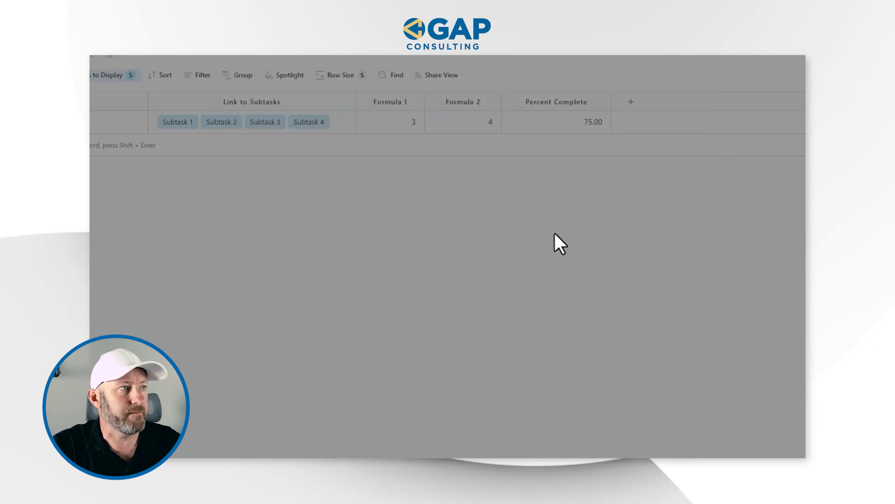
# Replace [Formula 1] in Percent Complete's formula with the copied COUNTIF([Link to Subtasks].[Status]=="Complete",[Link to Subtasks]) expression and update the field
pyautogui.doubleClick(546, 112)
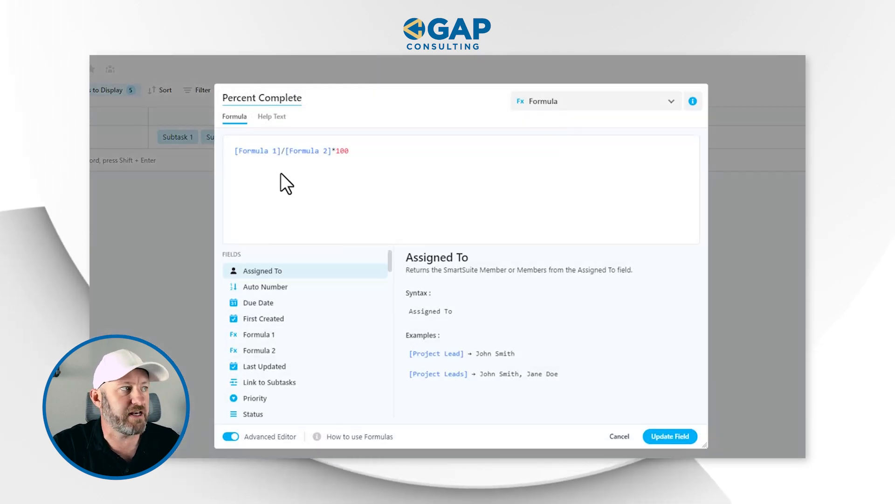
pyautogui.moveTo(283, 156); pyautogui.dragTo(234, 159)
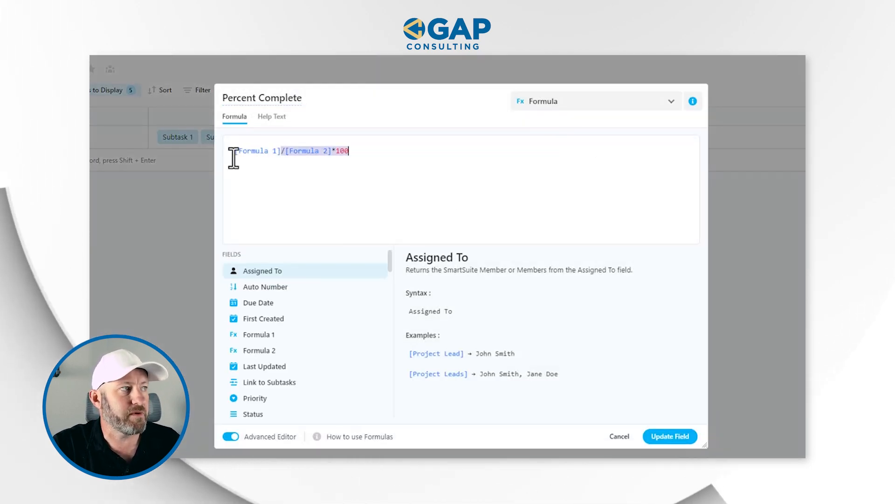
pyautogui.hotkey('ctrl', 'v')
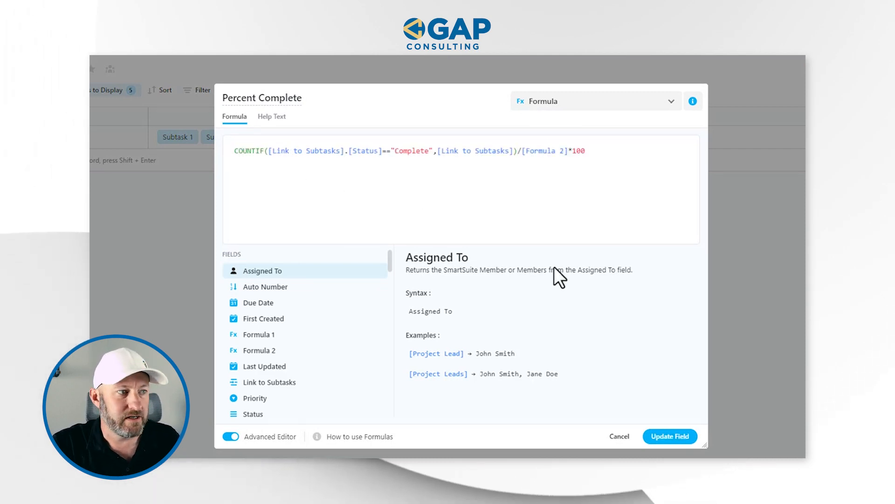
pyautogui.click(682, 436)
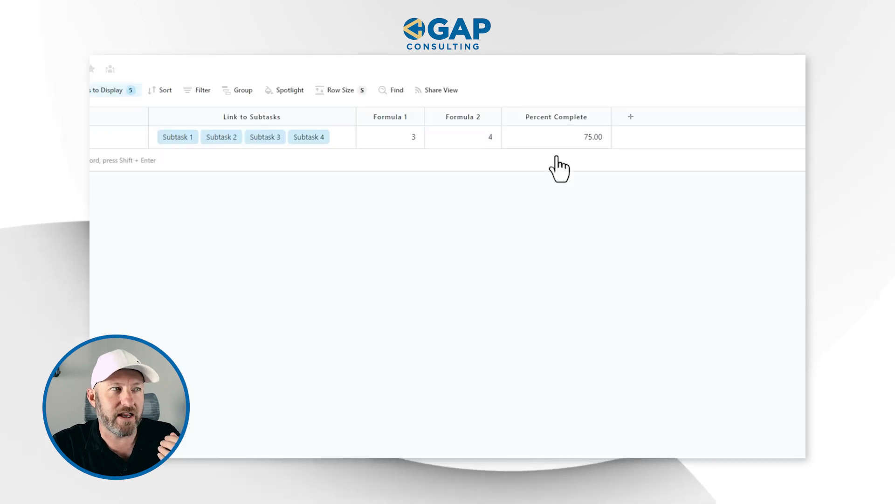
pyautogui.click(572, 136)
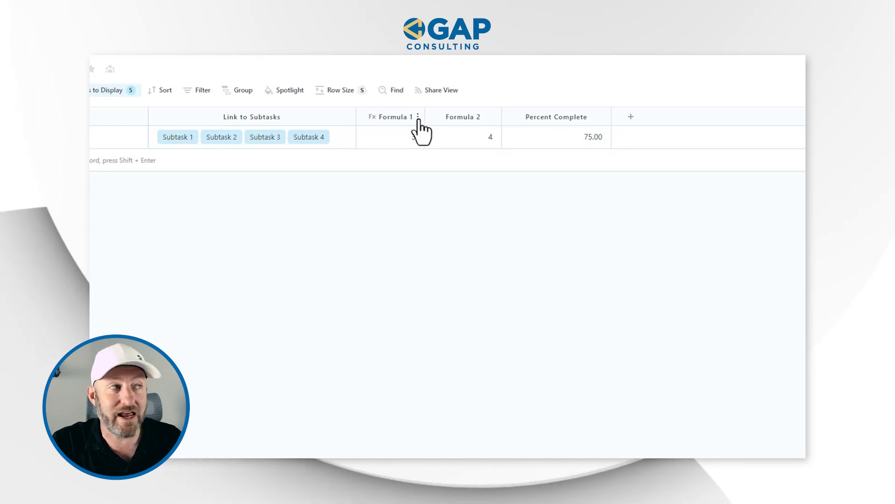
# Delete the Formula 1 field from the Tasks table
pyautogui.click(418, 118)
pyautogui.click(424, 395)
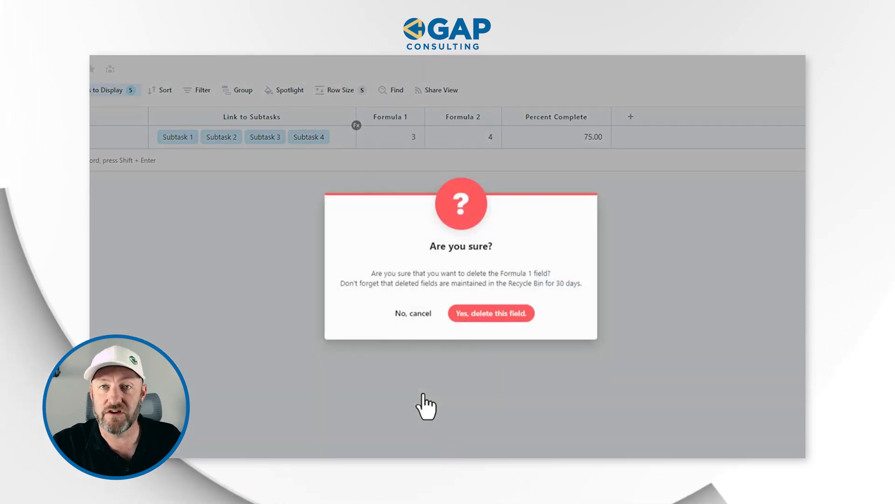
pyautogui.click(480, 316)
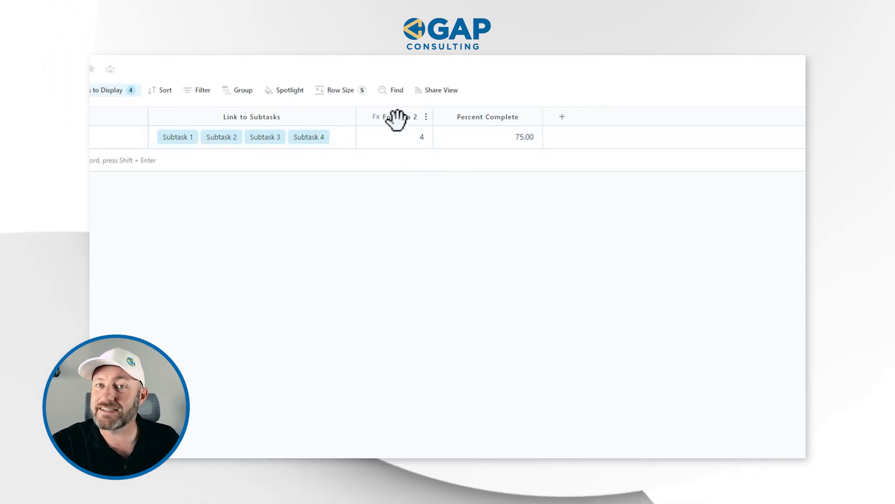
# Copy COUNT([Link to Subtasks]) from the Formula 2 field and substitute it for [Formula 2] in Percent Complete's formula, updating the field
pyautogui.click(487, 114)
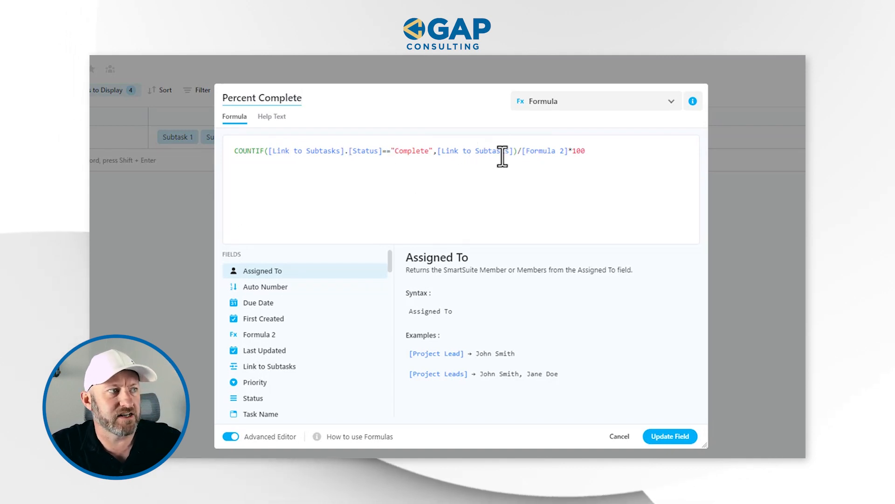
pyautogui.moveTo(522, 150); pyautogui.dragTo(568, 151)
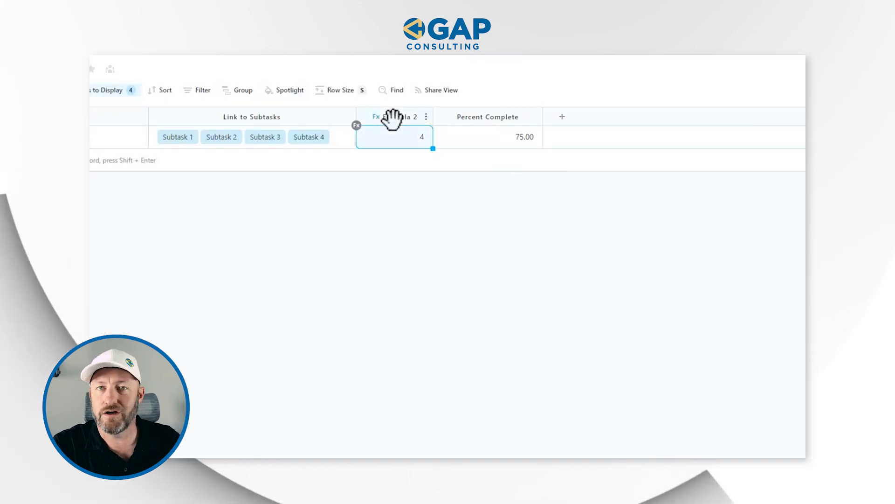
pyautogui.doubleClick(392, 117)
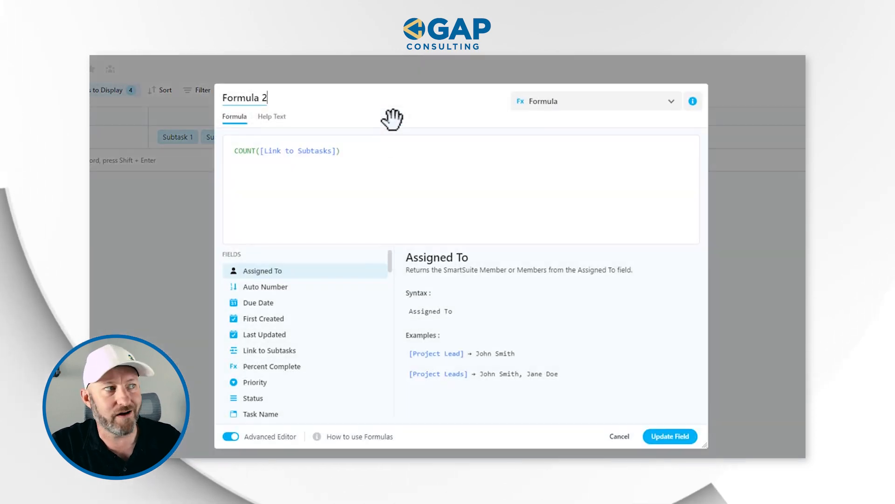
pyautogui.tripleClick(349, 172)
pyautogui.hotkey('ctrl', 'c')
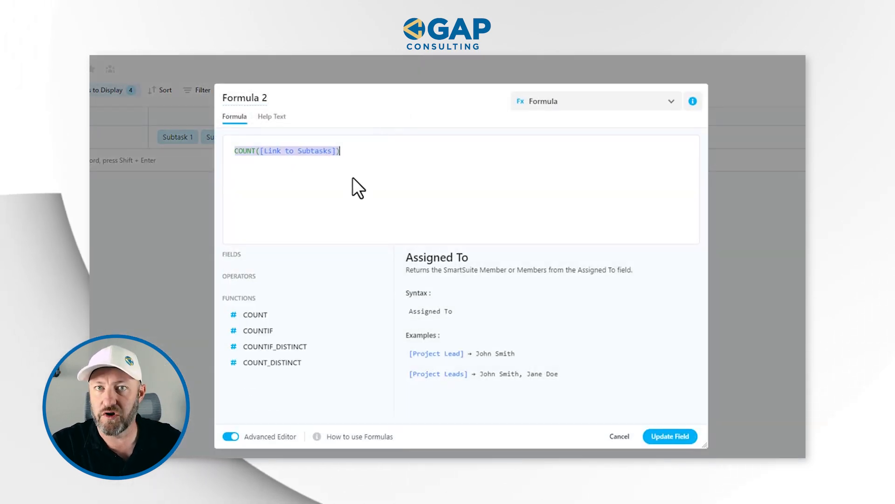
pyautogui.click(763, 205)
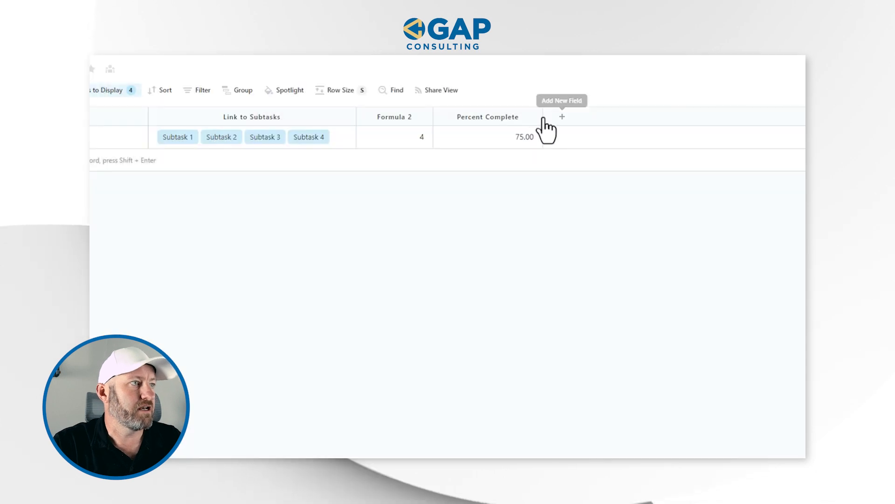
pyautogui.doubleClick(506, 115)
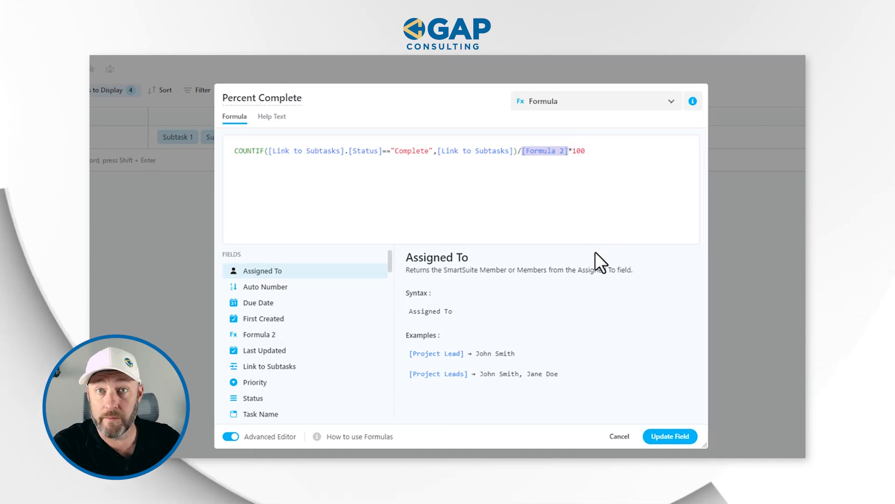
pyautogui.hotkey('ctrl', 'v')
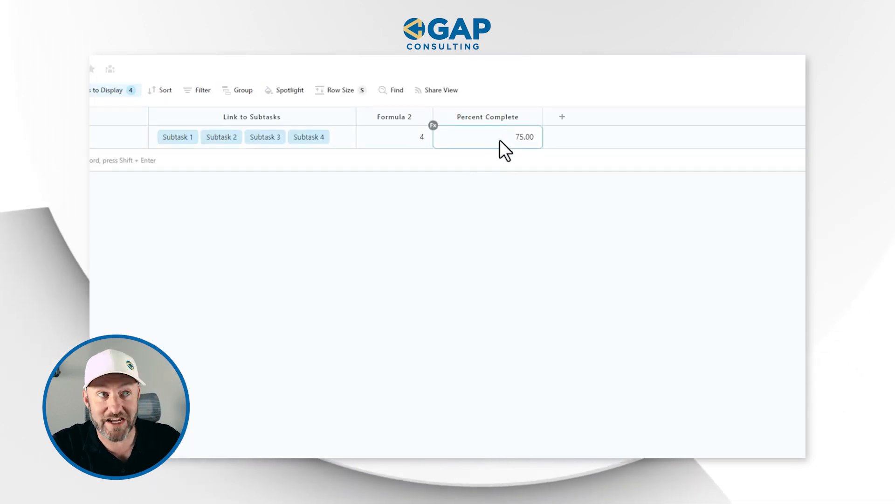
# Delete the Formula 2 field from the Tasks table, then review Percent Complete's combined formula and close its editor
pyautogui.click(425, 117)
pyautogui.click(420, 395)
pyautogui.click(498, 313)
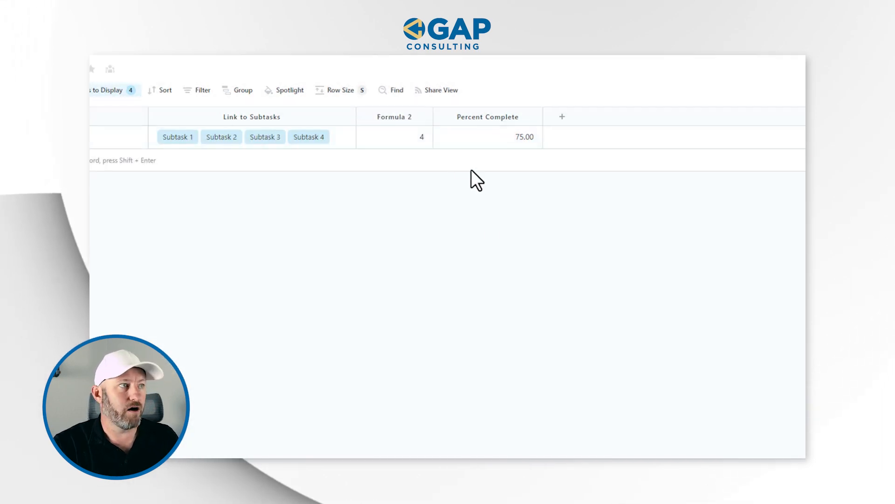
pyautogui.doubleClick(413, 118)
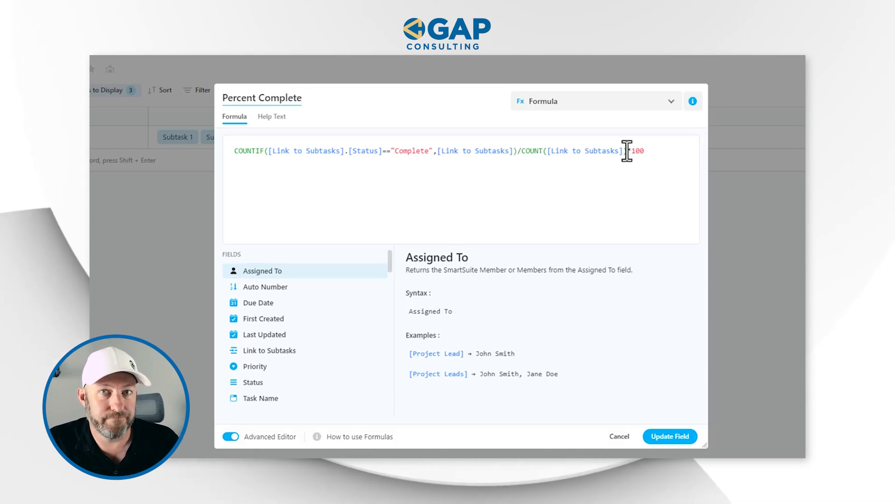
pyautogui.click(735, 94)
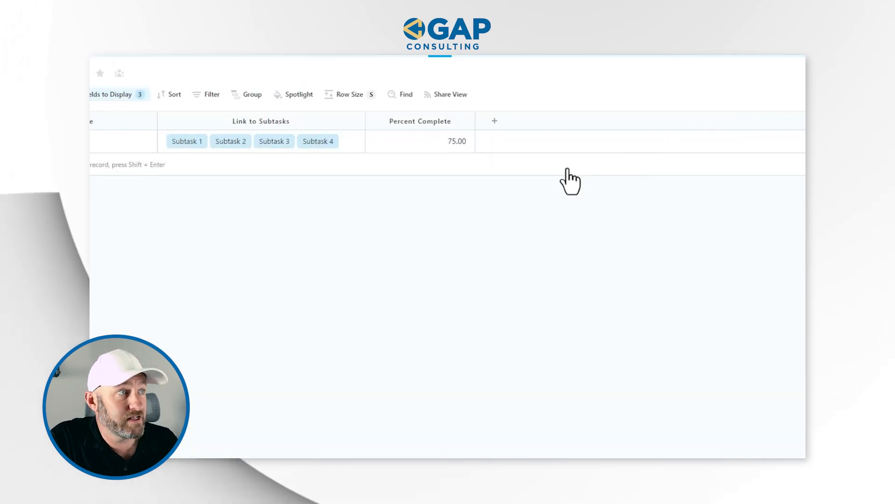
# Set Subtask 3's status to Ready for Review in the Subtasks table, then return to the Tasks table to check Percent Complete
pyautogui.click(563, 94)
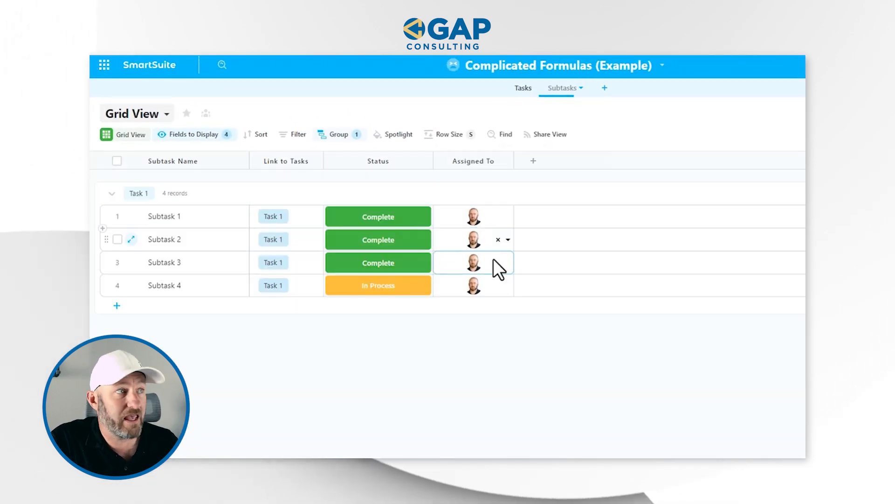
pyautogui.click(422, 263)
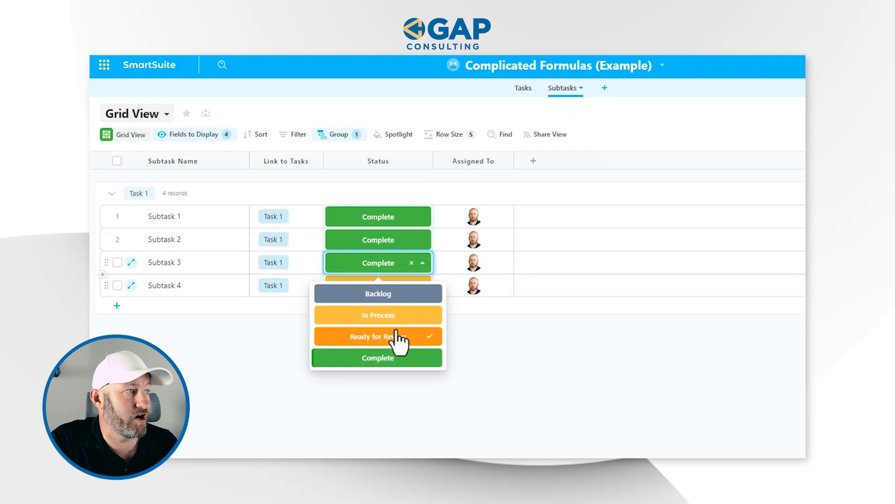
pyautogui.click(397, 336)
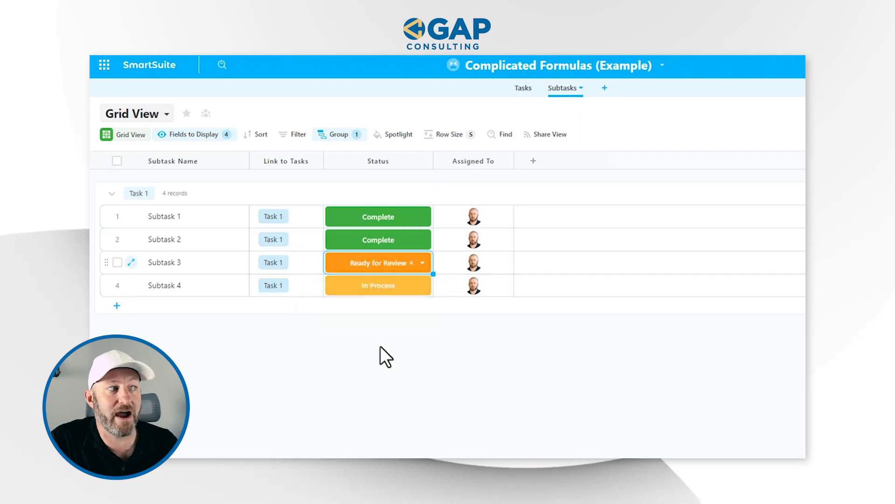
pyautogui.click(524, 93)
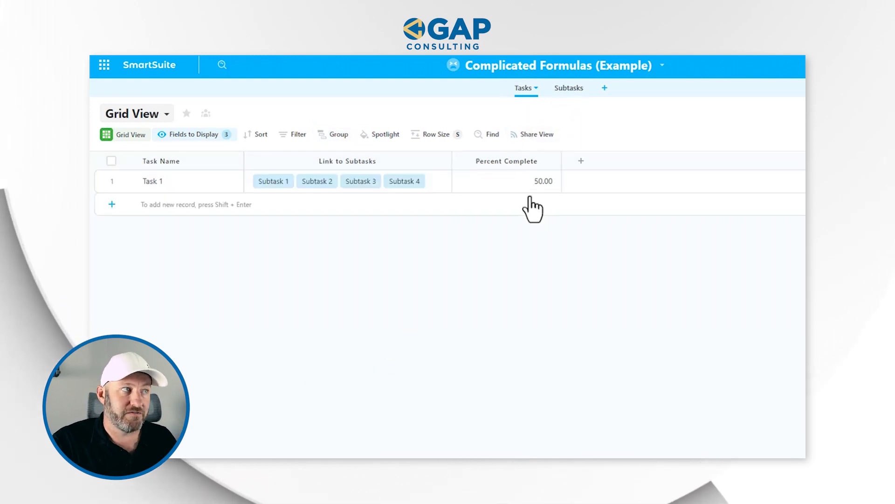